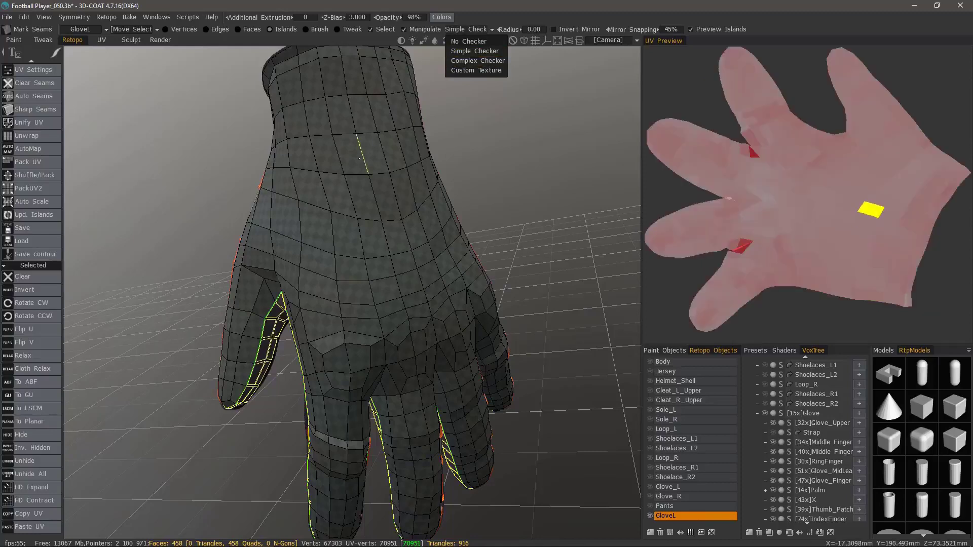
# Compare the Complex Checker and Simple Checker styles on the glove, ending on Simple Checker.
pyautogui.click(479, 51)
pyautogui.click(469, 29)
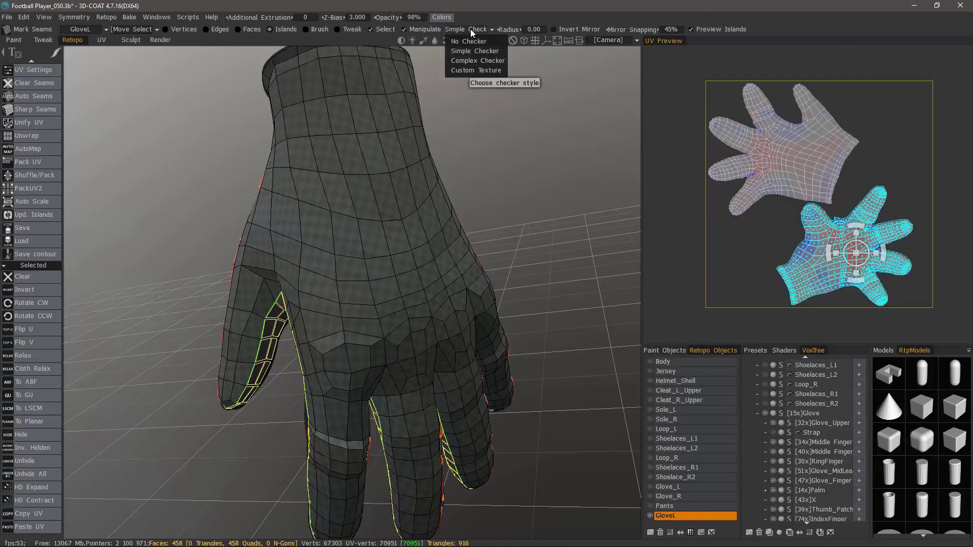
pyautogui.click(472, 62)
pyautogui.click(461, 28)
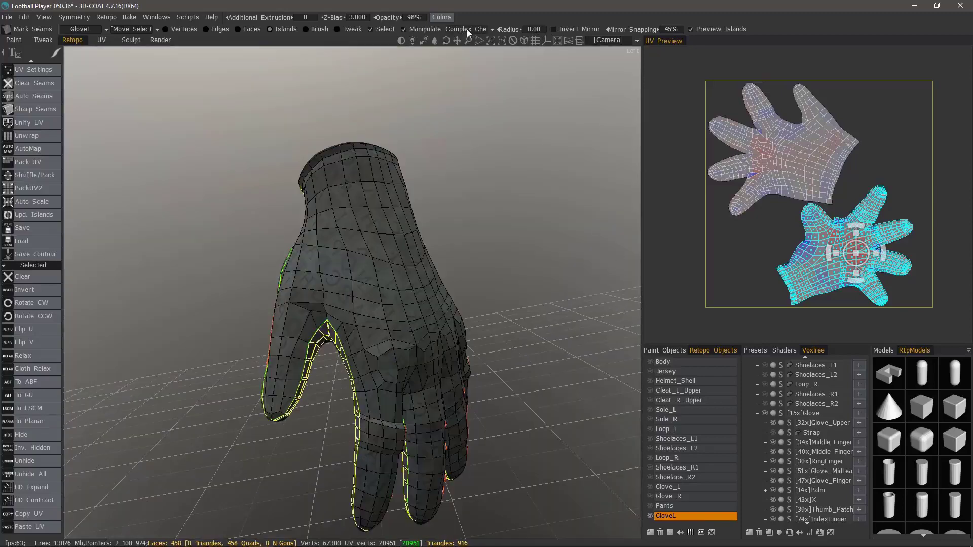
pyautogui.click(466, 29)
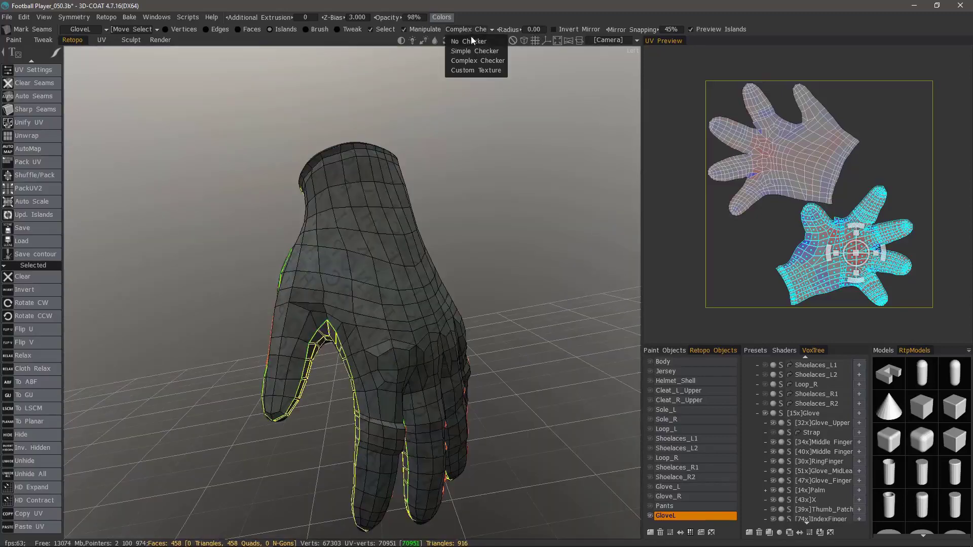
pyautogui.click(469, 43)
pyautogui.moveTo(565, 251); pyautogui.dragTo(418, 324)
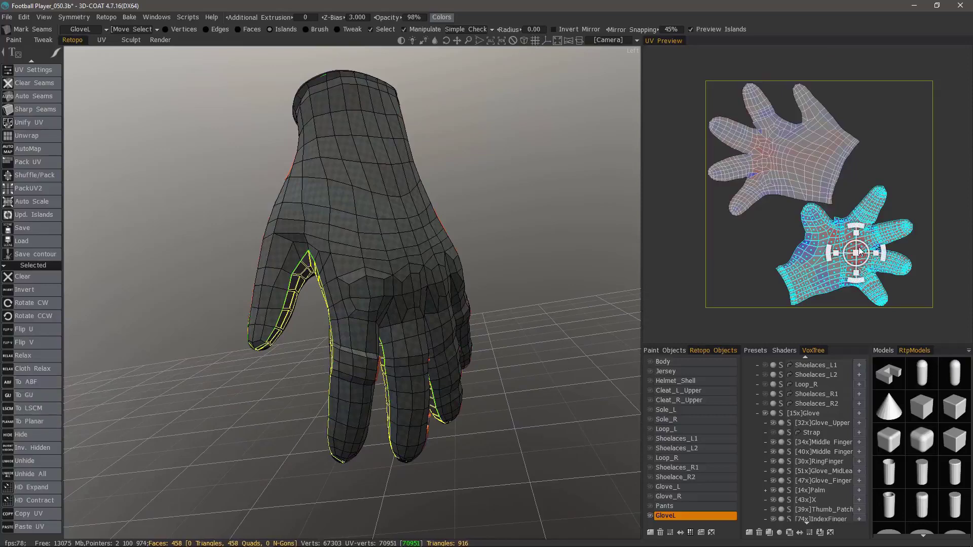
# Unwrap the selected palm-side UV island with the ABF method.
pyautogui.moveTo(80, 364); pyautogui.dragTo(93, 365)
pyautogui.scroll(2, 92, 366)
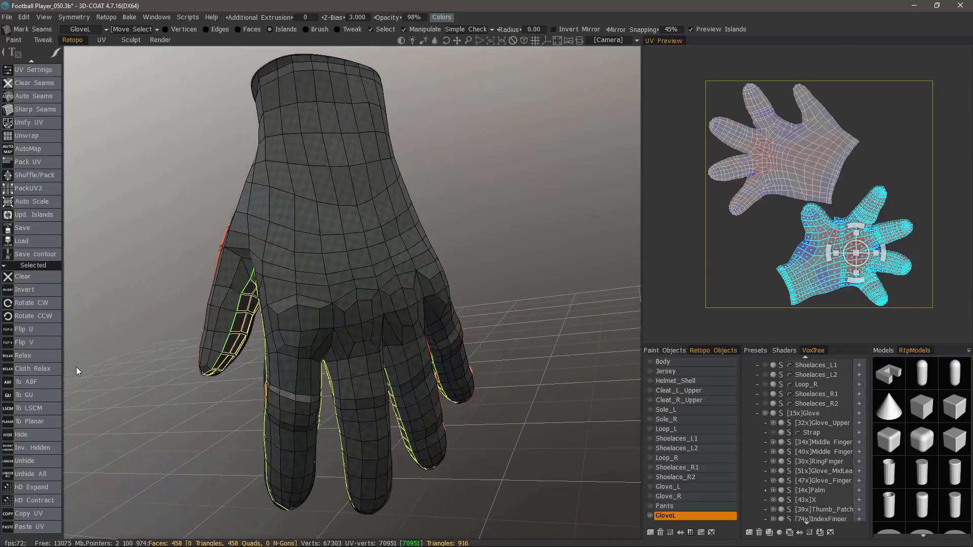
pyautogui.click(38, 382)
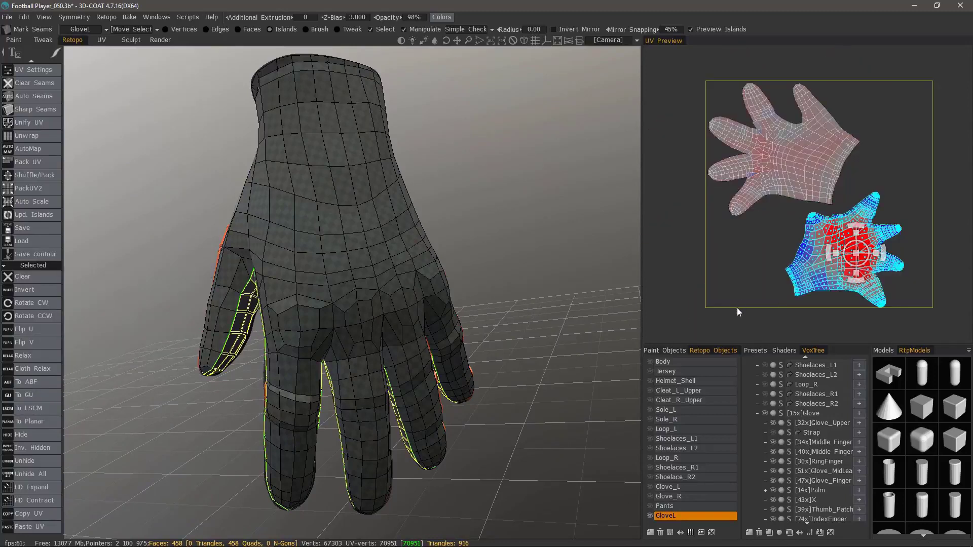
# Examine the checker density and distortion around the glove's thumb, fingers and wrist from several angles.
pyautogui.moveTo(621, 354); pyautogui.dragTo(595, 334)
pyautogui.moveTo(595, 335); pyautogui.dragTo(577, 295, button='right')
pyautogui.moveTo(436, 180); pyautogui.dragTo(376, 255, button='middle')
pyautogui.keyDown('alt'); pyautogui.moveTo(377, 254); pyautogui.dragTo(317, 271); pyautogui.keyUp('alt')
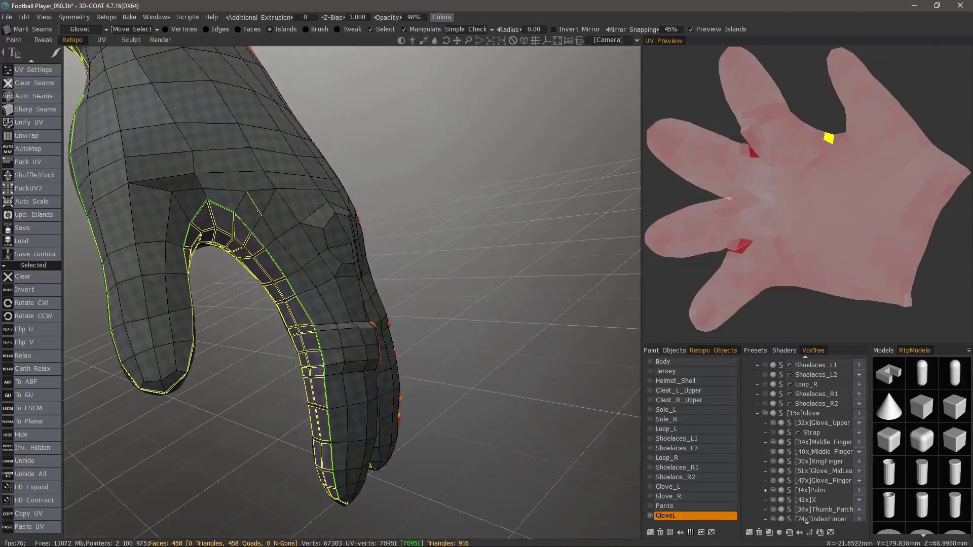
pyautogui.keyDown('alt'); pyautogui.moveTo(253, 71); pyautogui.dragTo(247, 224, button='middle'); pyautogui.keyUp('alt')
pyautogui.keyDown('alt'); pyautogui.moveTo(248, 223); pyautogui.dragTo(202, 228); pyautogui.keyUp('alt')
pyautogui.keyDown('alt'); pyautogui.moveTo(344, 223); pyautogui.dragTo(263, 219); pyautogui.keyUp('alt')
pyautogui.keyDown('alt'); pyautogui.moveTo(264, 220); pyautogui.dragTo(195, 197, button='right'); pyautogui.keyUp('alt')
pyautogui.keyDown('alt'); pyautogui.moveTo(196, 198); pyautogui.dragTo(312, 184, button='middle'); pyautogui.keyUp('alt')
pyautogui.keyDown('alt'); pyautogui.moveTo(312, 184); pyautogui.dragTo(373, 265, button='right'); pyautogui.keyUp('alt')
pyautogui.keyDown('alt'); pyautogui.moveTo(374, 265); pyautogui.dragTo(398, 233); pyautogui.keyUp('alt')
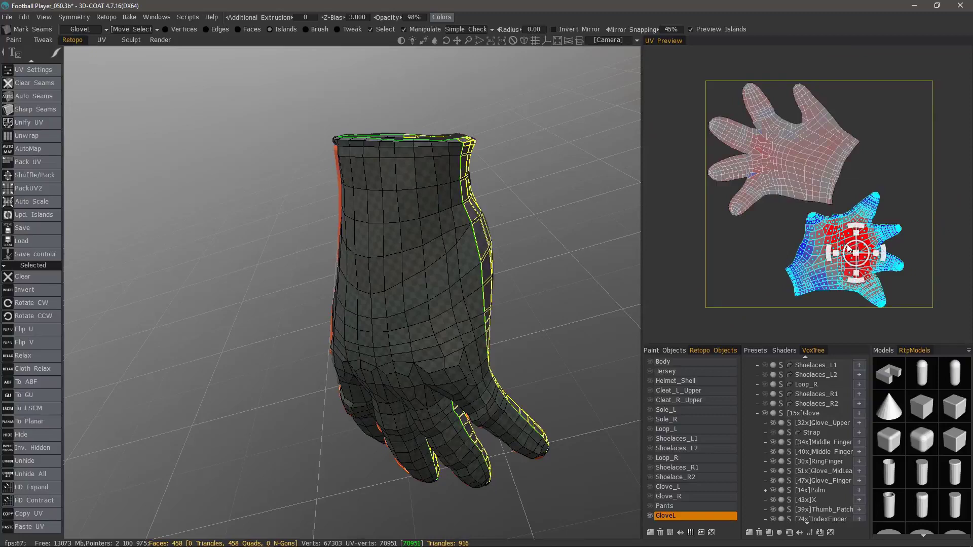
# Re-unwrap the palm-side island with the GU method and relax it.
pyautogui.click(38, 396)
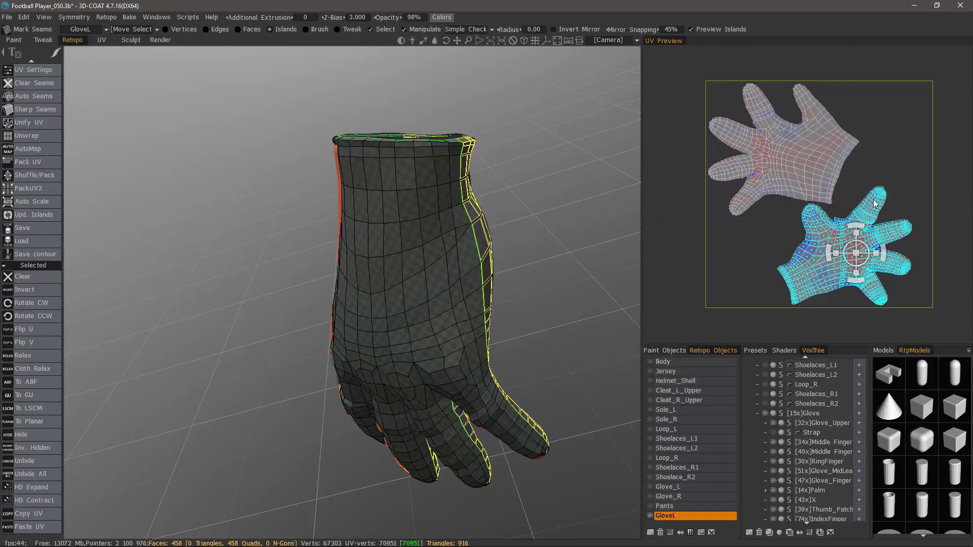
pyautogui.click(31, 356)
pyautogui.moveTo(157, 324)
pyautogui.mouseDown()
pyautogui.moveTo(210, 326)
pyautogui.moveTo(169, 325)
pyautogui.mouseUp()
# Unwrap the palm-side island with ABF again and check the checker pattern on the fingers.
pyautogui.click(37, 382)
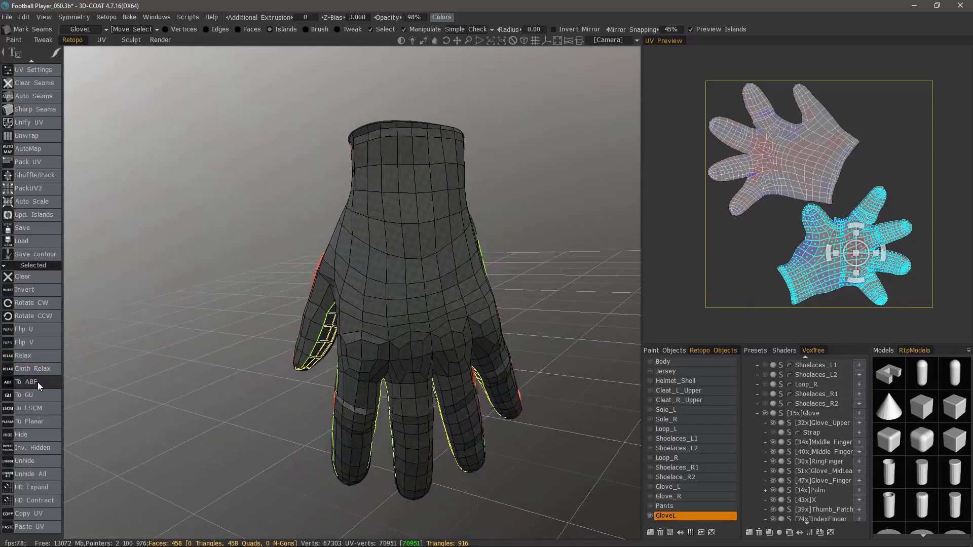
pyautogui.moveTo(617, 295); pyautogui.dragTo(591, 306, button='right')
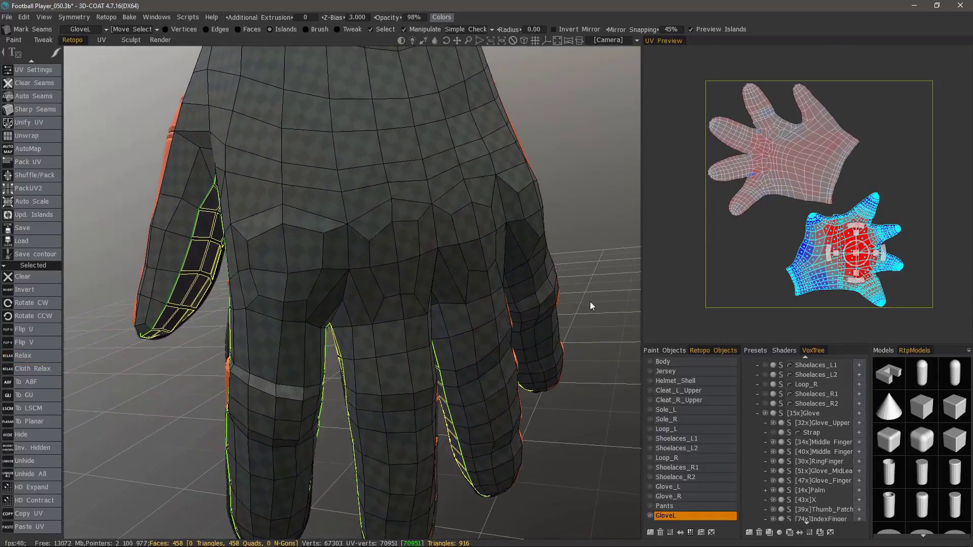
pyautogui.moveTo(228, 345); pyautogui.dragTo(190, 366)
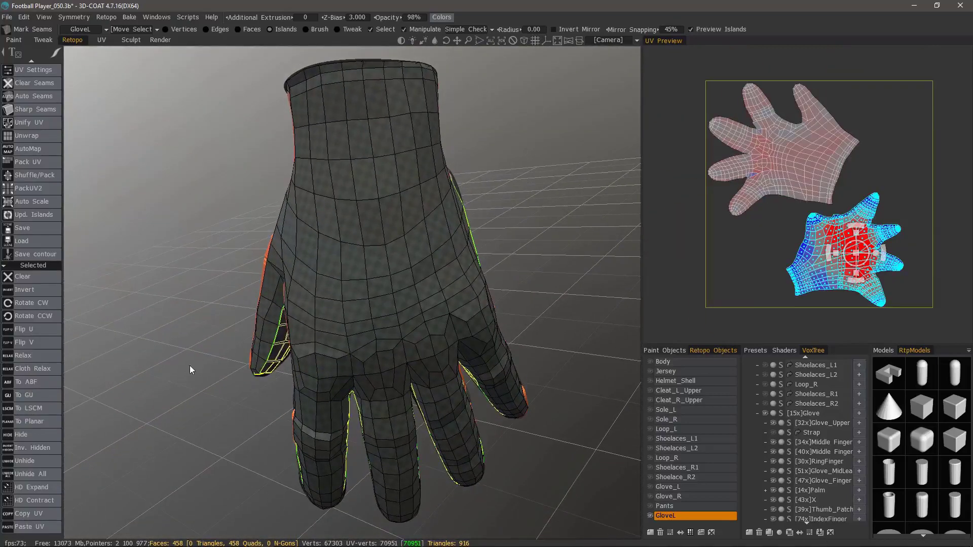
# Try the LSCM unwrap and the Planar projection on the palm-side island.
pyautogui.click(35, 410)
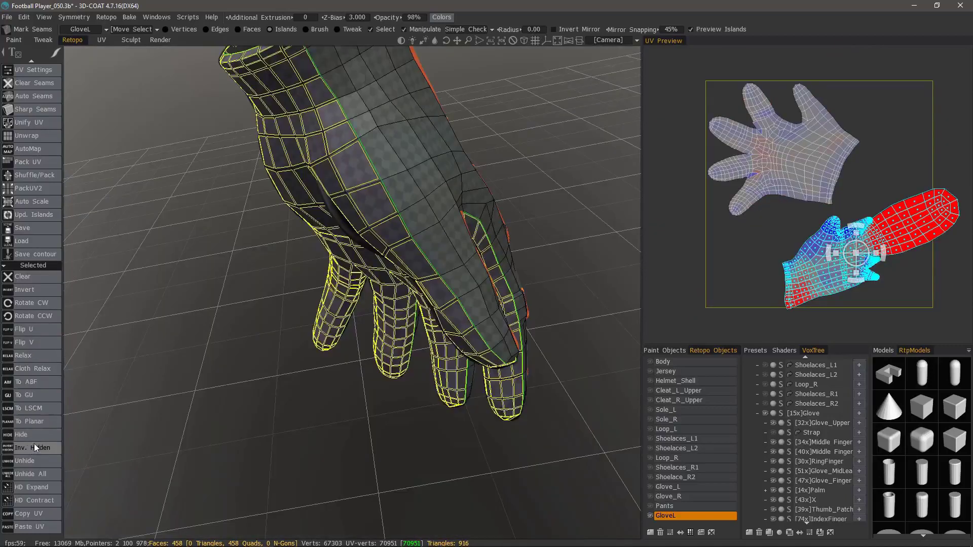
pyautogui.click(39, 424)
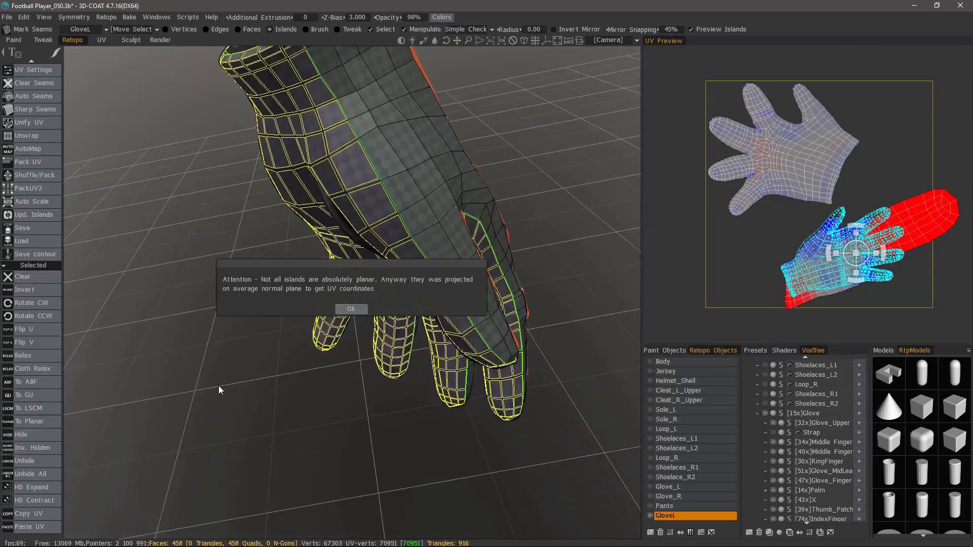
pyautogui.click(351, 309)
pyautogui.moveTo(203, 345); pyautogui.dragTo(195, 334)
# Convert the palm-side island from planar projection to a GU unwrap and relax it.
pyautogui.click(33, 393)
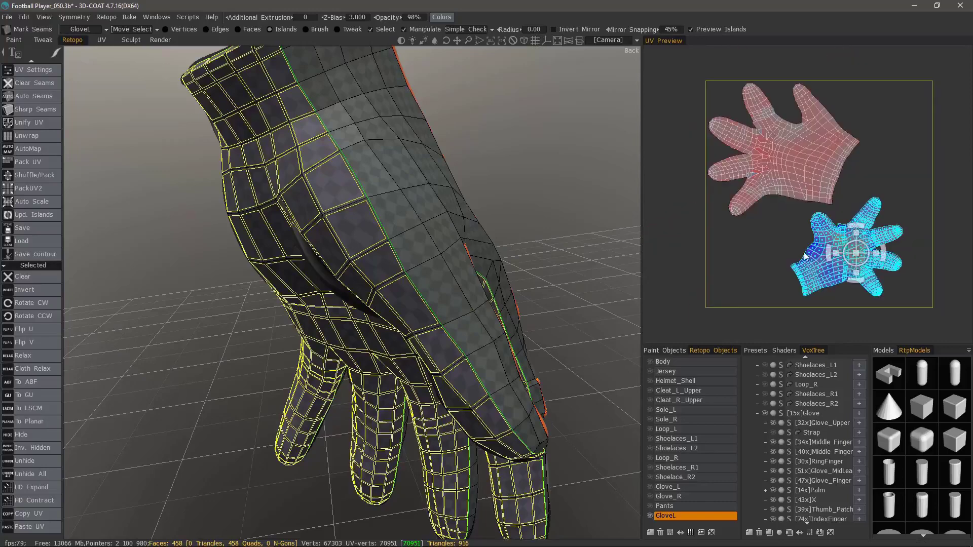
pyautogui.moveTo(856, 254); pyautogui.dragTo(868, 254)
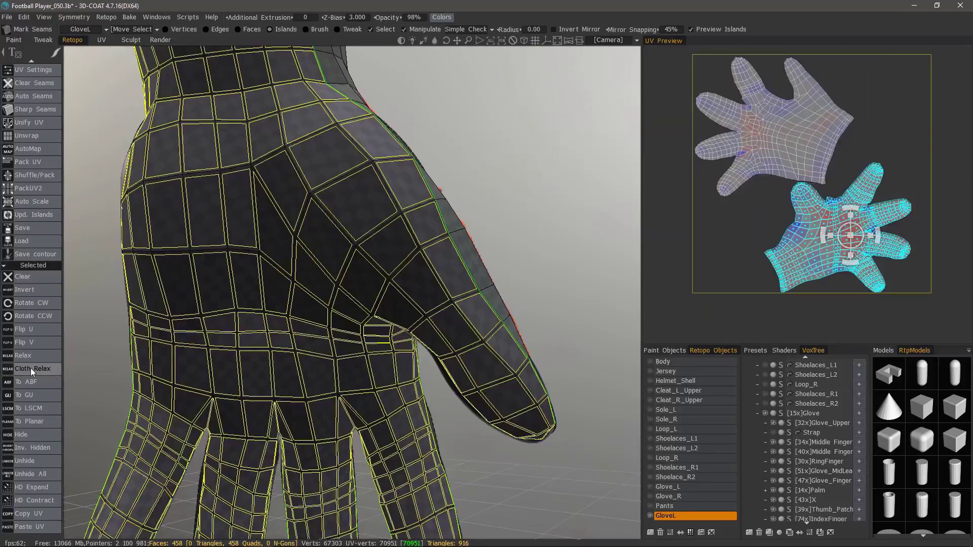
pyautogui.click(38, 358)
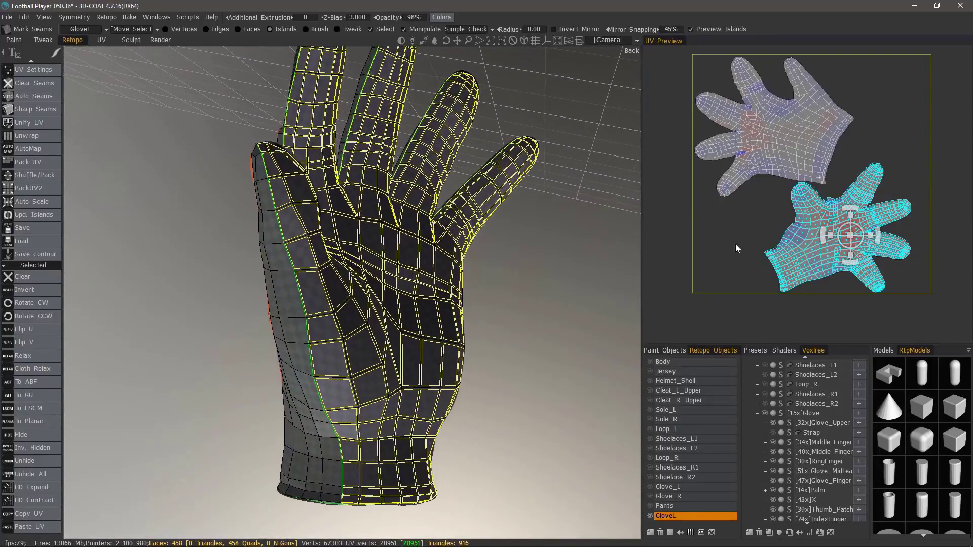
pyautogui.scroll(5, 730, 242)
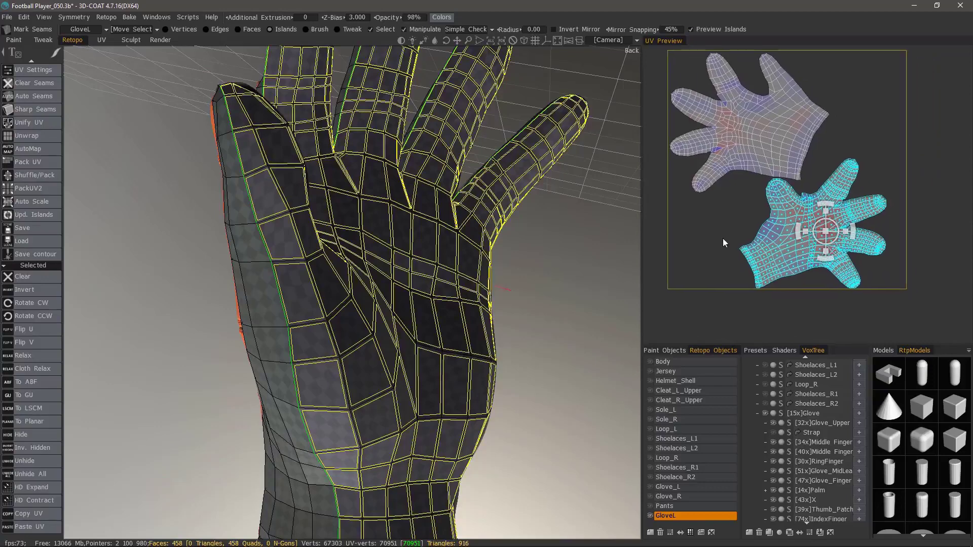
# Activate Brush mode for editing the palm-side UV island and enlarge the brush radius to 97.762.
pyautogui.scroll(5, 805, 243)
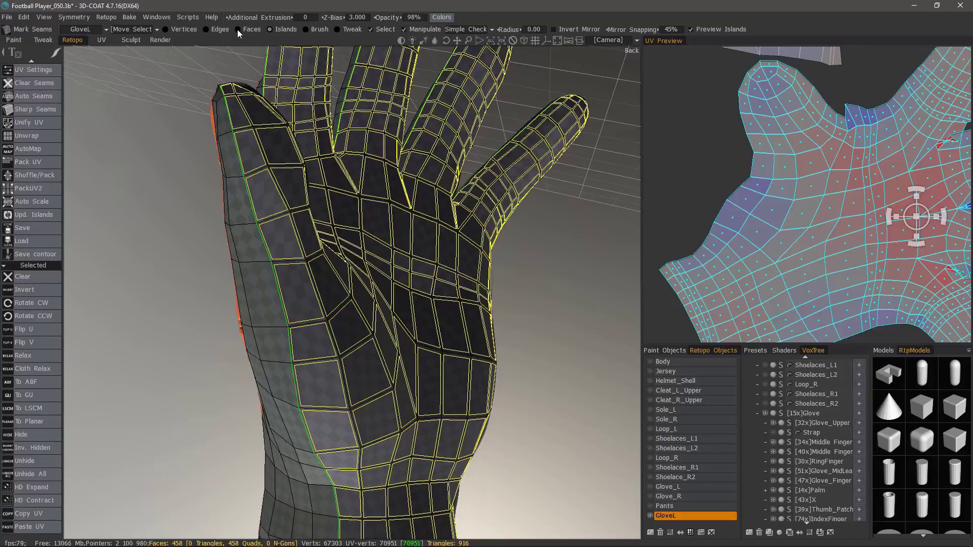
pyautogui.click(307, 29)
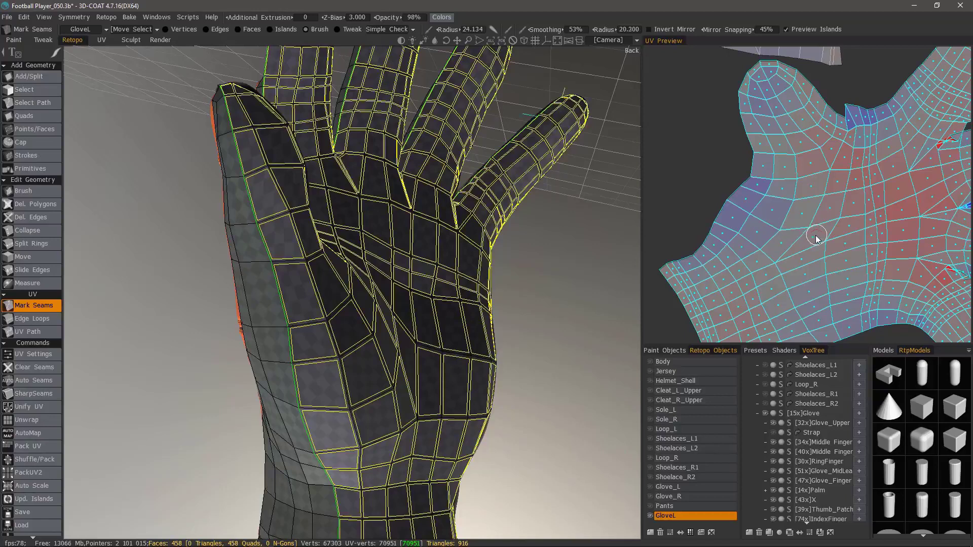
pyautogui.press(']')
pyautogui.press(']')
pyautogui.press(']')
pyautogui.press(']')
pyautogui.press(']')
pyautogui.press(']')
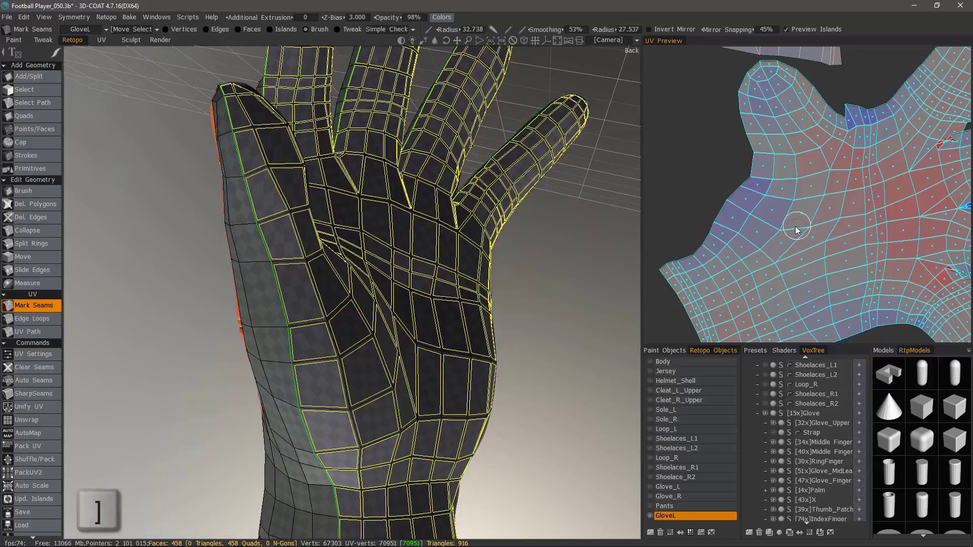
pyautogui.press(']')
pyautogui.press(']')
pyautogui.press(']')
pyautogui.press(']')
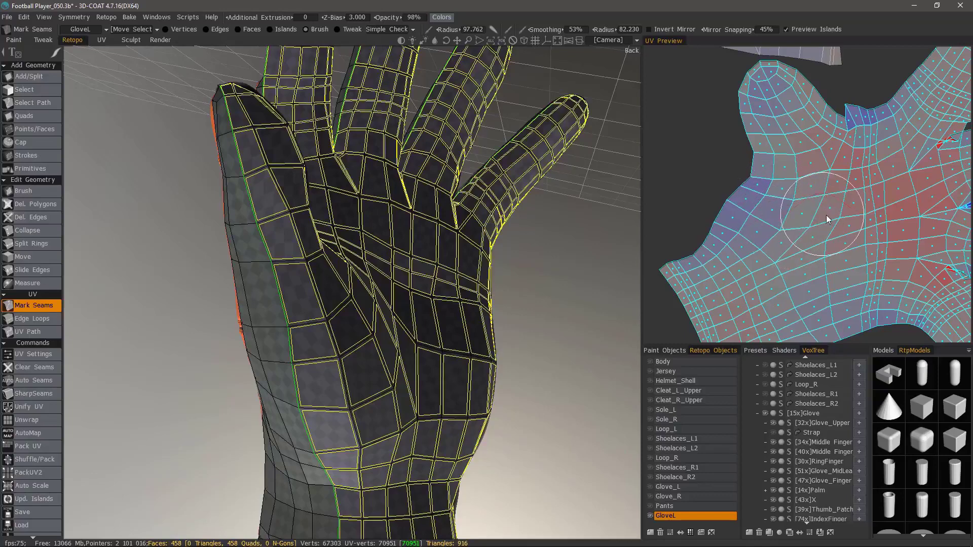
# Brush the palm island's concave edge outward between the thumb and the wrist.
pyautogui.scroll(-3, 760, 248)
pyautogui.scroll(3, 789, 245)
pyautogui.moveTo(831, 241); pyautogui.dragTo(877, 265, button='middle')
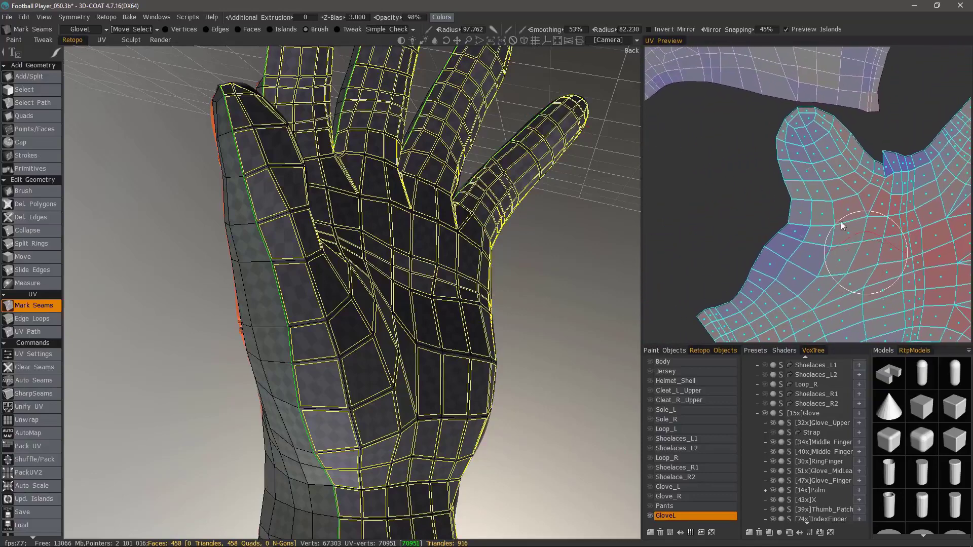
pyautogui.moveTo(783, 226); pyautogui.dragTo(785, 221)
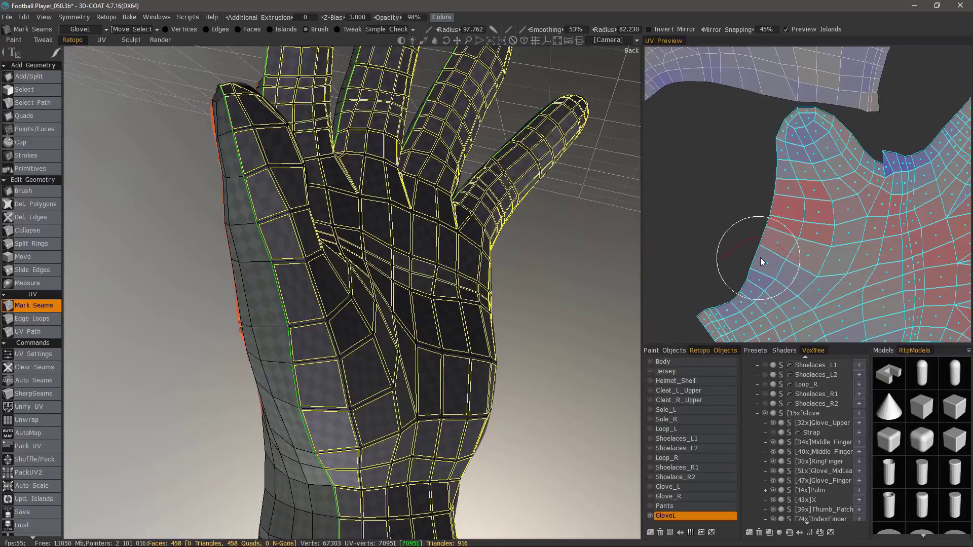
pyautogui.moveTo(760, 257); pyautogui.dragTo(757, 268, button='middle')
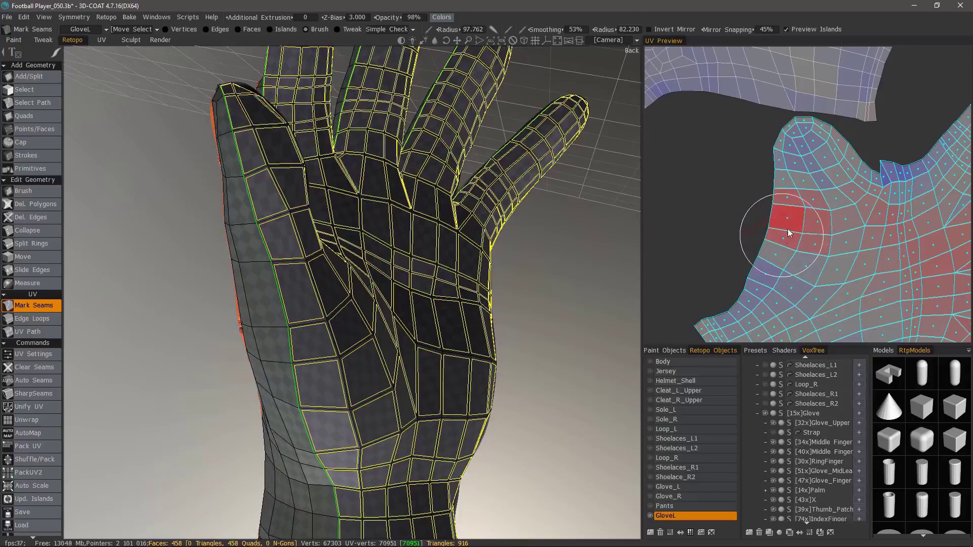
# Raise the brush smoothing to 95% and smooth the stretched UV faces at the base of the thumb.
pyautogui.press('shift')
pyautogui.moveTo(788, 185)
pyautogui.keyDown('shift'); pyautogui.mouseDown(button='right')
pyautogui.moveTo(787, 219)
pyautogui.moveTo(791, 193)
pyautogui.moveTo(817, 252)
pyautogui.moveTo(823, 228)
pyautogui.moveTo(817, 217)
pyautogui.moveTo(802, 268)
pyautogui.moveTo(805, 208)
pyautogui.moveTo(801, 199)
pyautogui.moveTo(798, 247)
pyautogui.moveTo(793, 192)
pyautogui.moveTo(813, 235)
pyautogui.mouseUp(button='right'); pyautogui.keyUp('shift')
pyautogui.moveTo(813, 235)
pyautogui.keyDown('shift'); pyautogui.mouseDown()
pyautogui.moveTo(816, 211)
pyautogui.moveTo(807, 244)
pyautogui.moveTo(801, 215)
pyautogui.mouseUp(); pyautogui.keyUp('shift')
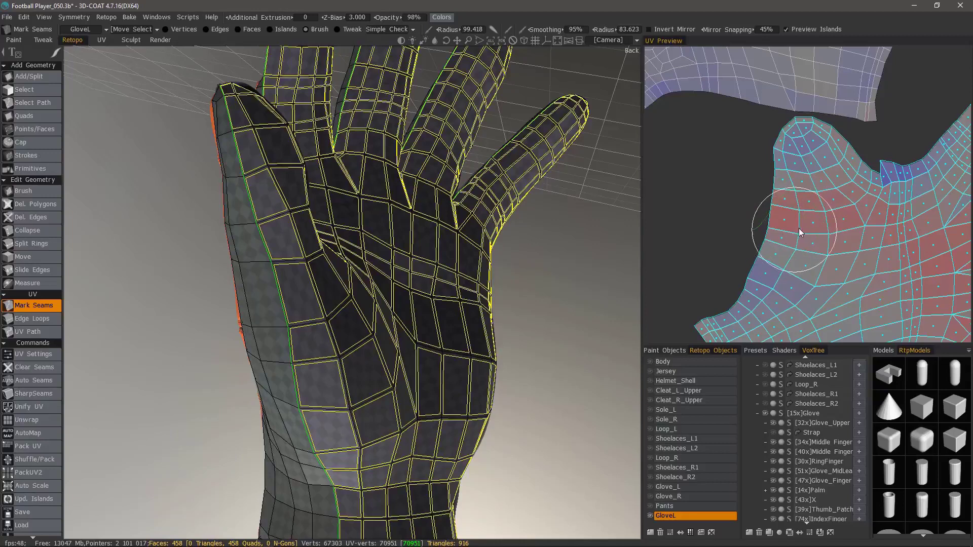
pyautogui.moveTo(801, 263)
pyautogui.keyDown('shift'); pyautogui.mouseDown()
pyautogui.moveTo(813, 225)
pyautogui.moveTo(840, 229)
pyautogui.moveTo(833, 186)
pyautogui.moveTo(811, 241)
pyautogui.mouseUp(); pyautogui.keyUp('shift')
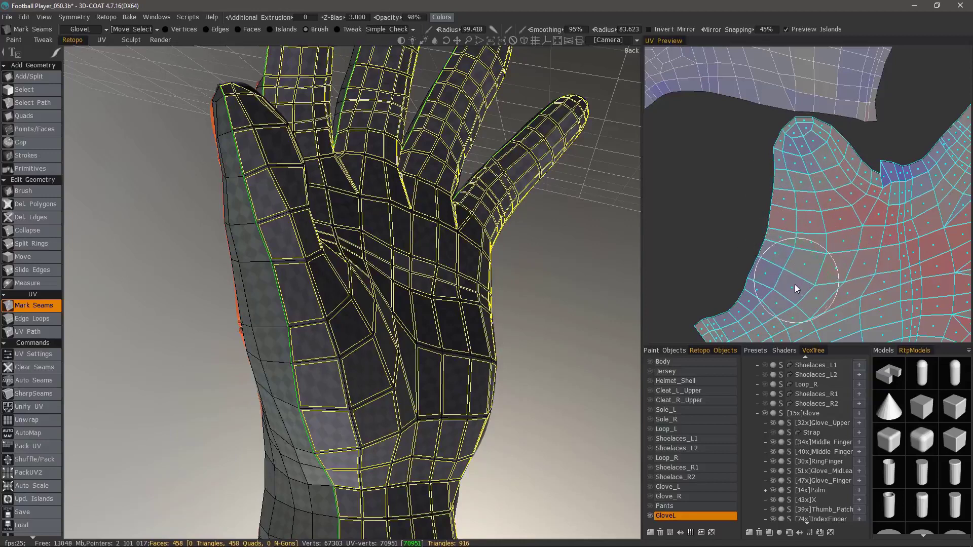
# Use Tweak mode to shift the notched corner between the thumb and index finger toward the index finger.
pyautogui.moveTo(839, 208); pyautogui.dragTo(770, 218, button='middle')
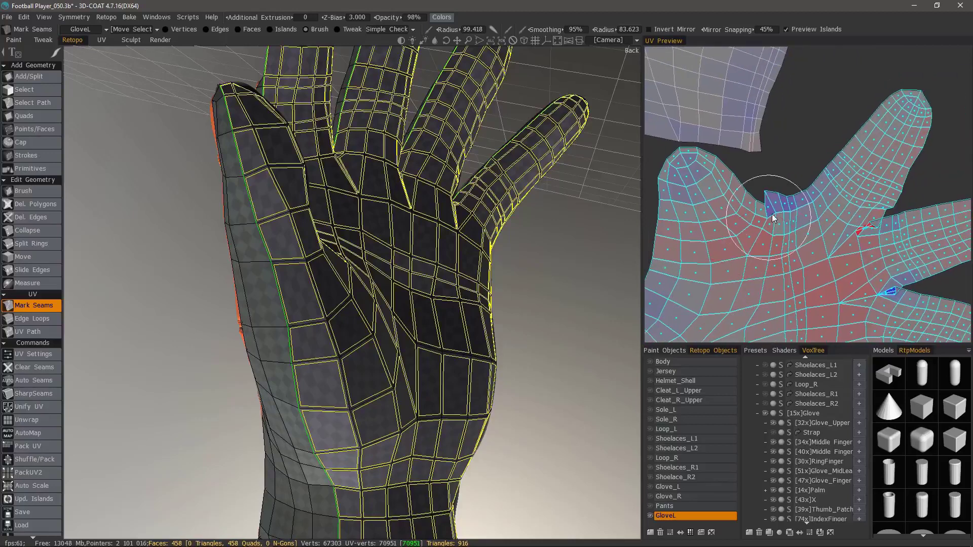
pyautogui.moveTo(868, 232); pyautogui.dragTo(816, 231, button='right')
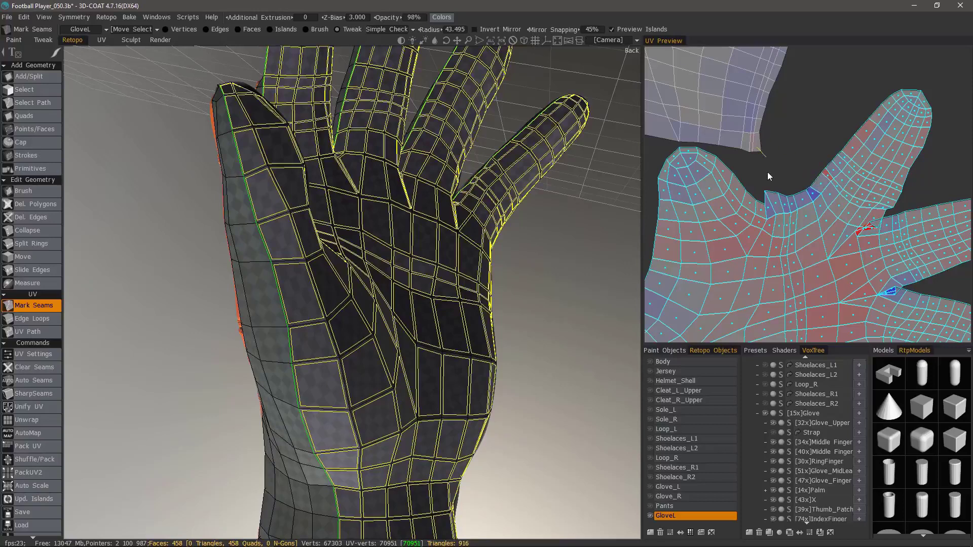
pyautogui.scroll(3, 763, 179)
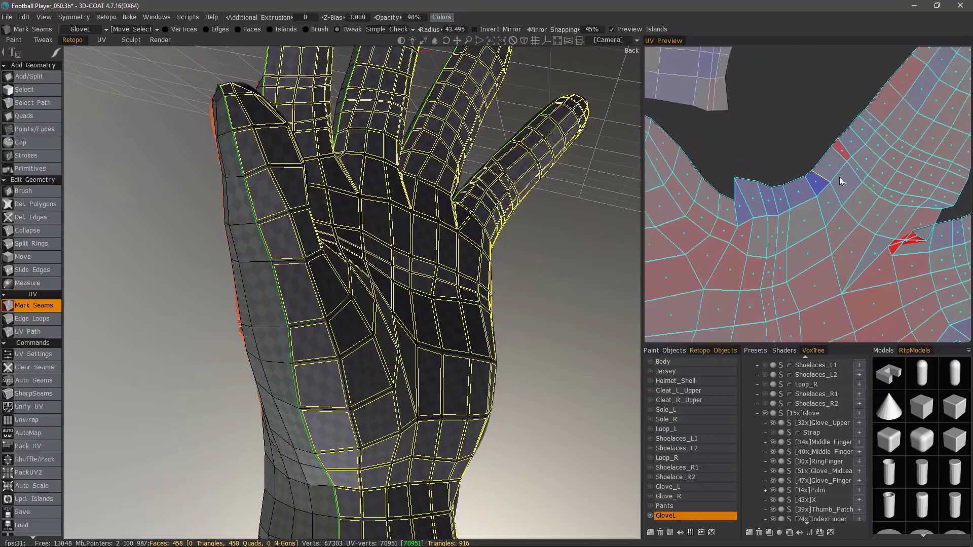
pyautogui.moveTo(719, 169); pyautogui.dragTo(752, 179)
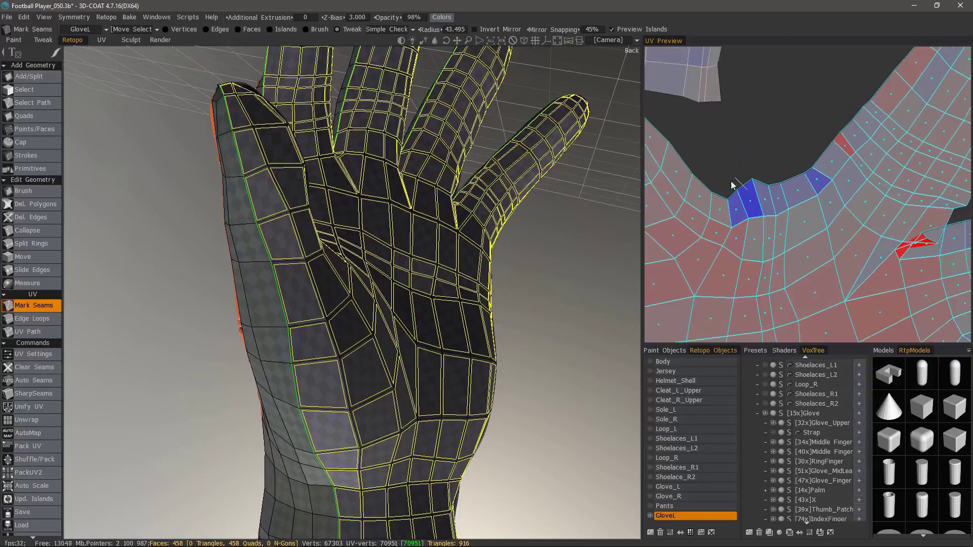
# Select and move individual border vertices between the thumb and index finger to even out the edge, then switch to Faces selection.
pyautogui.click(167, 30)
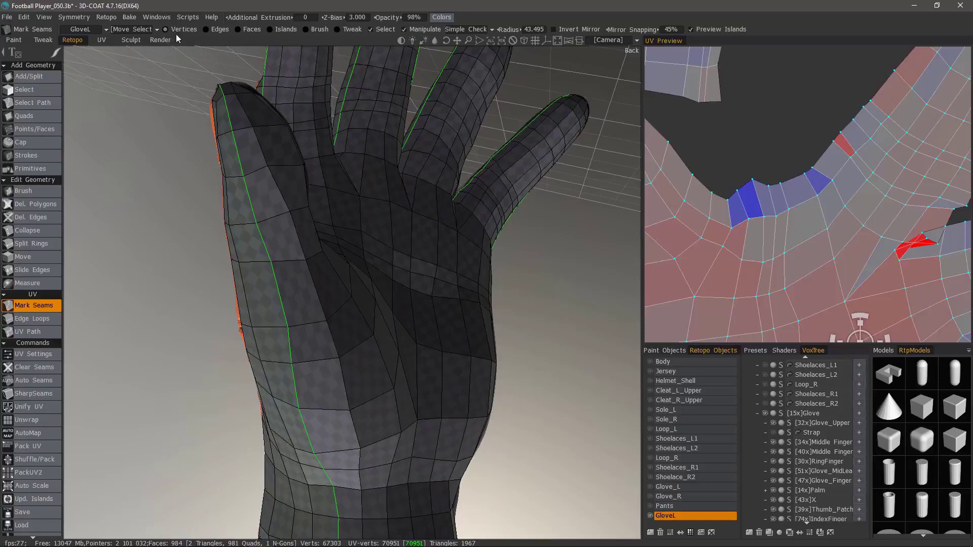
pyautogui.click(752, 181)
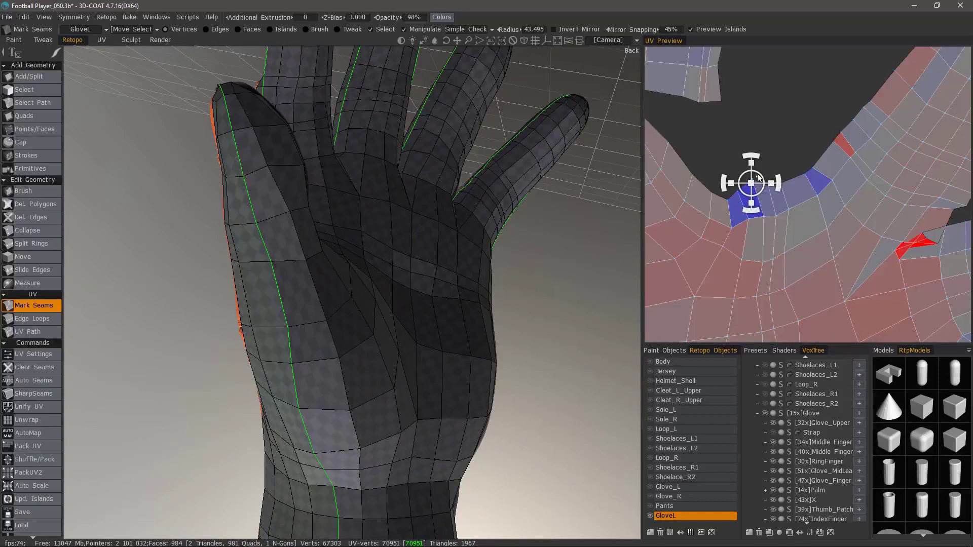
pyautogui.moveTo(757, 173); pyautogui.dragTo(800, 167)
pyautogui.click(804, 174)
pyautogui.click(832, 141)
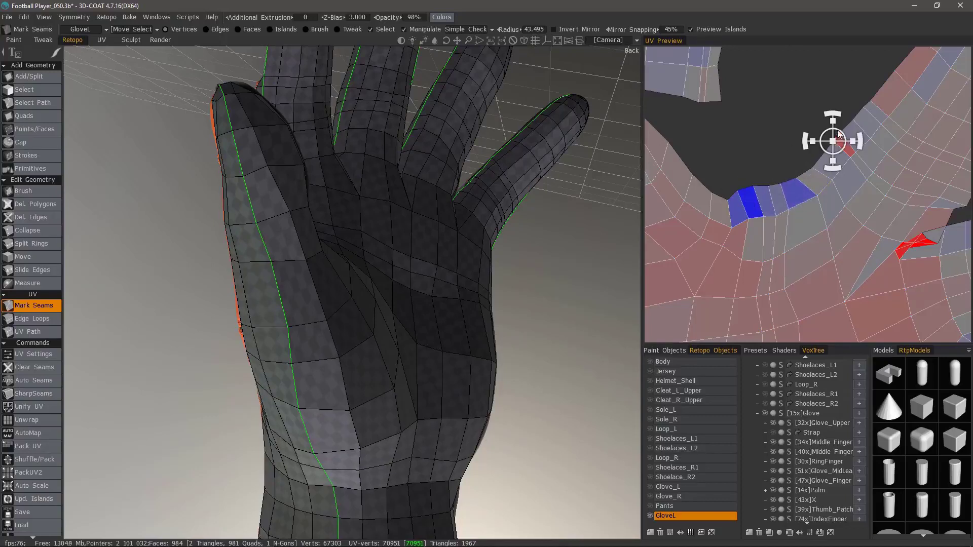
pyautogui.moveTo(837, 130); pyautogui.dragTo(831, 136)
pyautogui.click(247, 30)
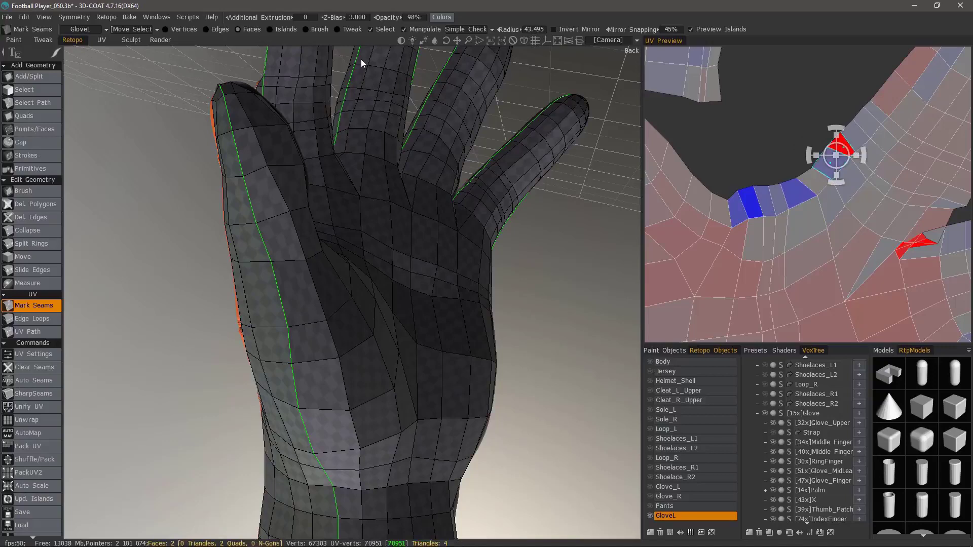
# Select UV faces along the palm island's edge between the thumb and index finger and shift them slightly to even out the distortion.
pyautogui.press('Escape')
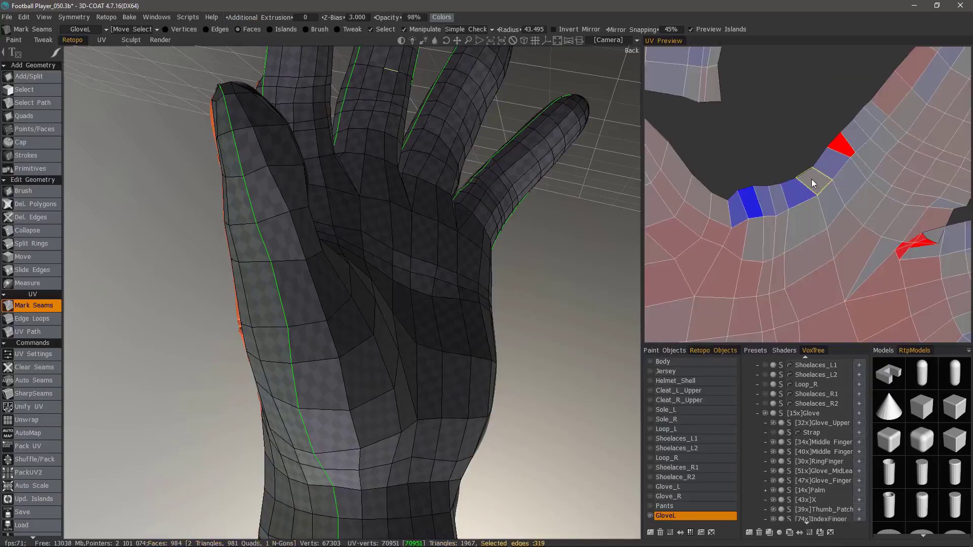
pyautogui.click(811, 178)
pyautogui.moveTo(816, 177)
pyautogui.mouseDown()
pyautogui.moveTo(813, 159)
pyautogui.moveTo(818, 167)
pyautogui.mouseUp()
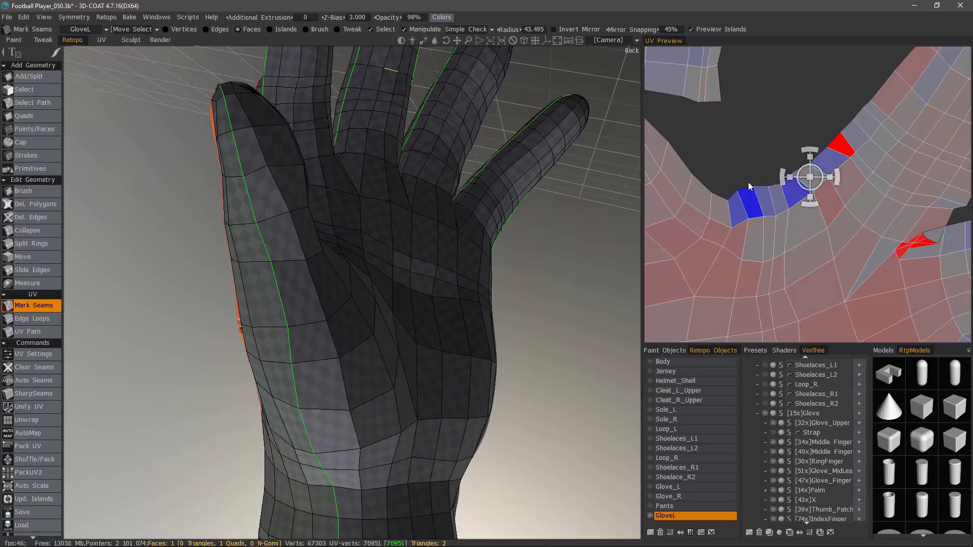
pyautogui.click(805, 188)
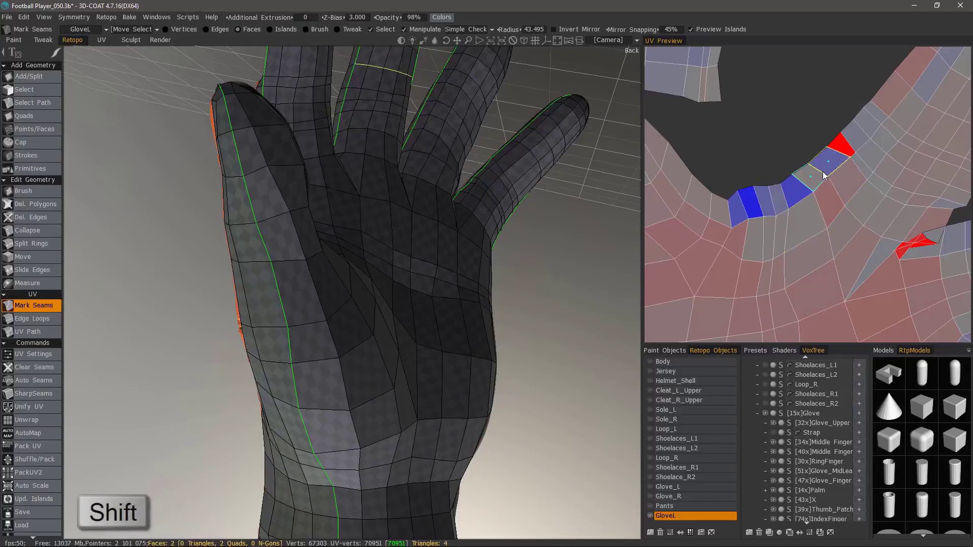
pyautogui.moveTo(823, 169)
pyautogui.keyDown('shift'); pyautogui.mouseDown()
pyautogui.moveTo(808, 203)
pyautogui.moveTo(830, 162)
pyautogui.mouseUp(); pyautogui.keyUp('shift')
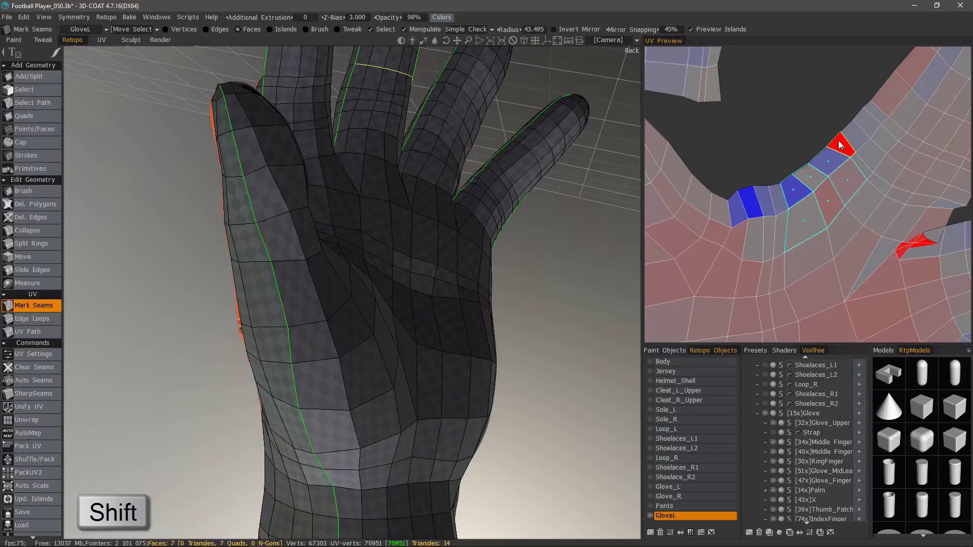
pyautogui.keyDown('shift'); pyautogui.click(858, 167); pyautogui.keyUp('shift')
pyautogui.moveTo(837, 167)
pyautogui.mouseDown()
pyautogui.moveTo(830, 161)
pyautogui.moveTo(838, 181)
pyautogui.moveTo(831, 175)
pyautogui.mouseUp()
pyautogui.click(804, 210)
pyautogui.press('Escape')
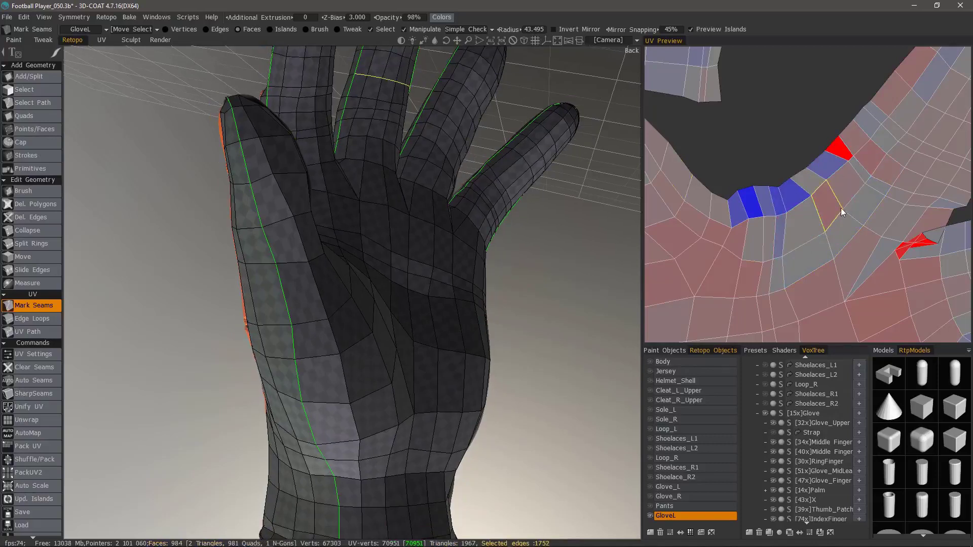
# Switch to Vertices selection and move the overlapping vertices apart in the notch between the index and middle fingers.
pyautogui.moveTo(845, 196); pyautogui.dragTo(722, 150, button='middle')
pyautogui.moveTo(820, 177); pyautogui.dragTo(793, 153, button='middle')
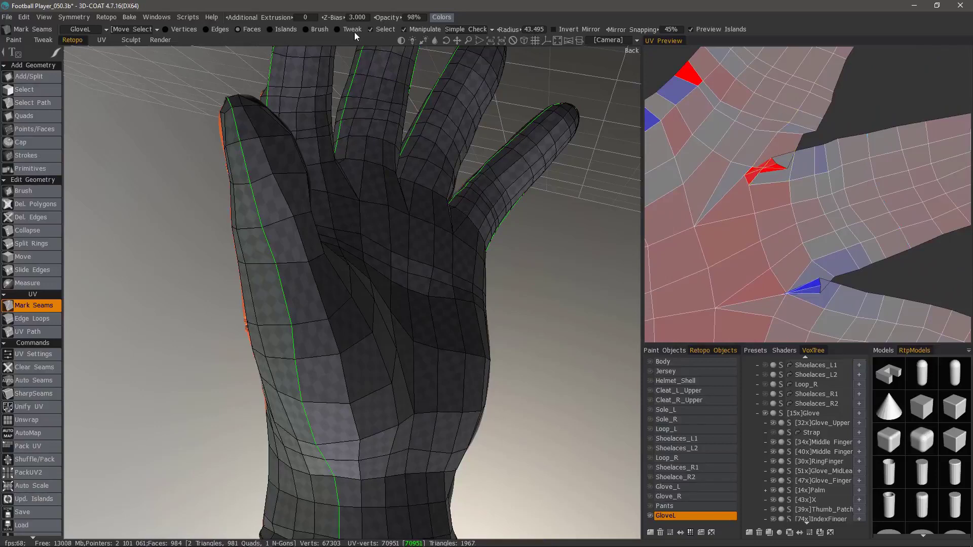
pyautogui.click(169, 28)
pyautogui.click(771, 157)
pyautogui.moveTo(772, 157)
pyautogui.mouseDown()
pyautogui.moveTo(791, 157)
pyautogui.moveTo(782, 159)
pyautogui.moveTo(785, 149)
pyautogui.mouseUp()
pyautogui.click(781, 160)
pyautogui.click(783, 163)
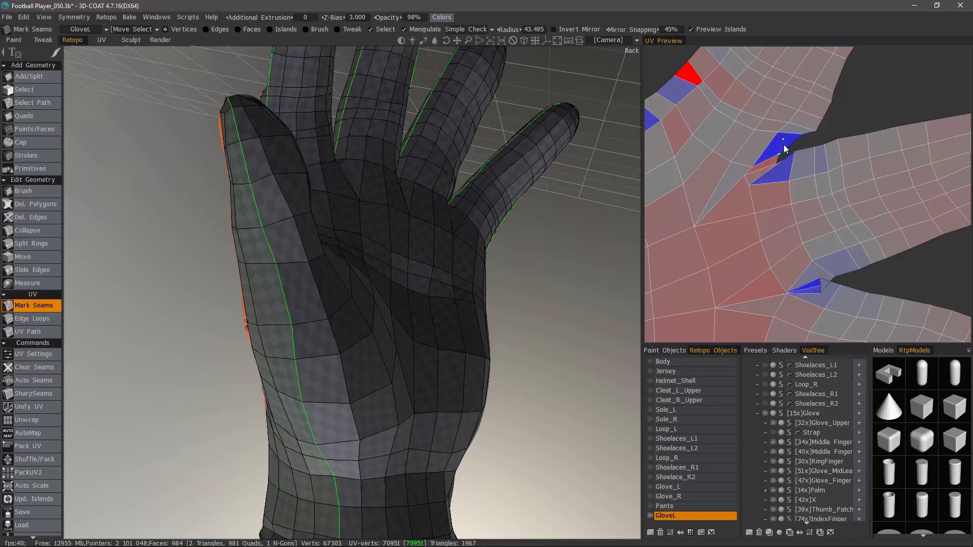
pyautogui.click(776, 157)
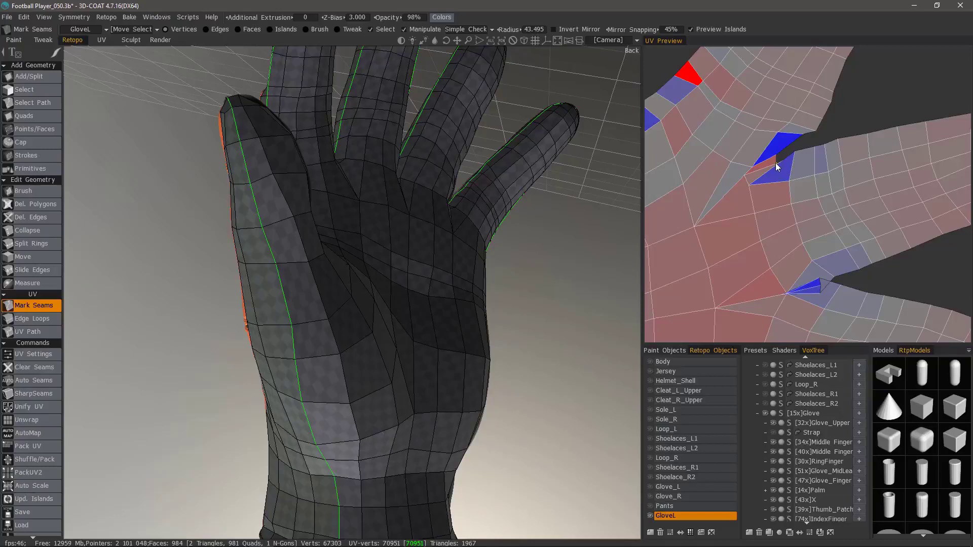
pyautogui.click(776, 163)
pyautogui.moveTo(776, 163); pyautogui.dragTo(784, 157)
pyautogui.click(783, 157)
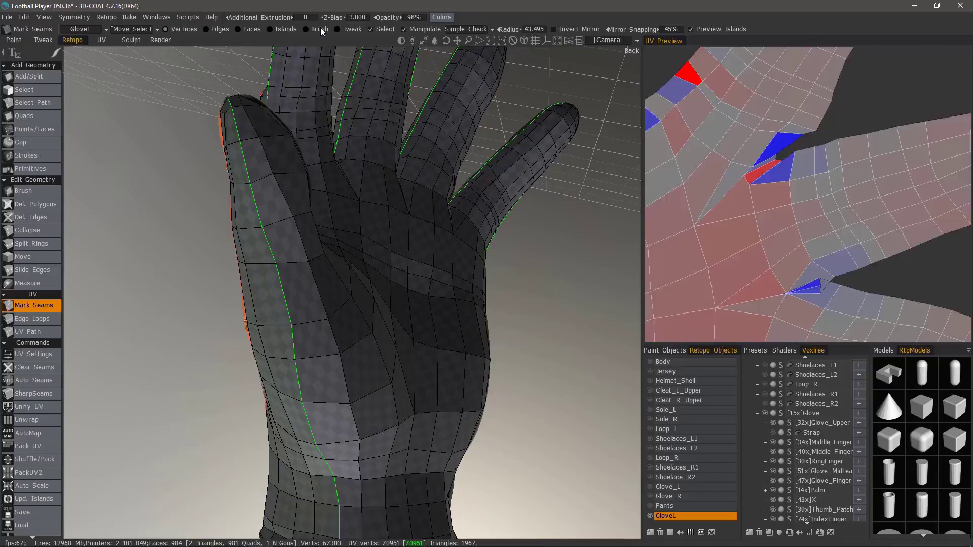
# Reduce the UV brush radius to 13.925 and brush open the notch between the index and middle fingers.
pyautogui.click(336, 29)
pyautogui.press('[')
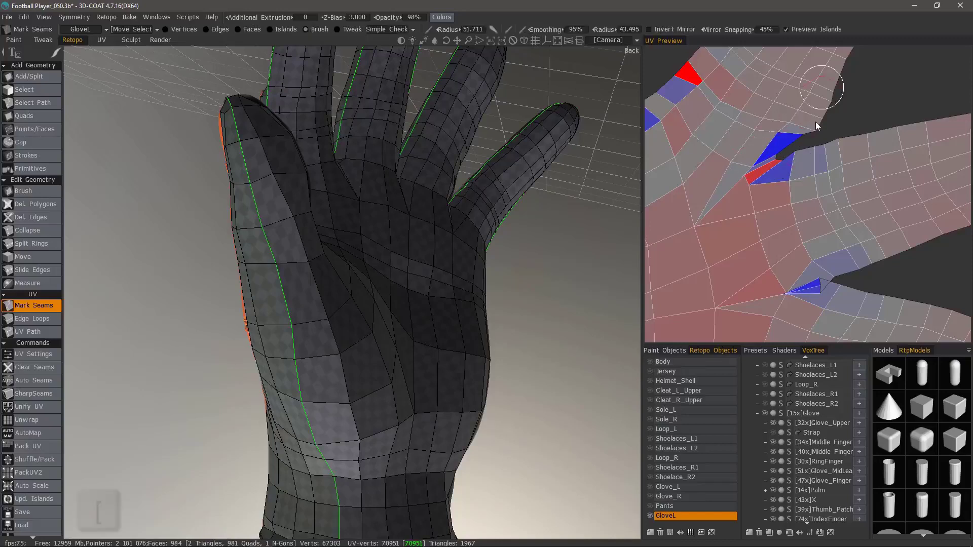
pyautogui.press('[')
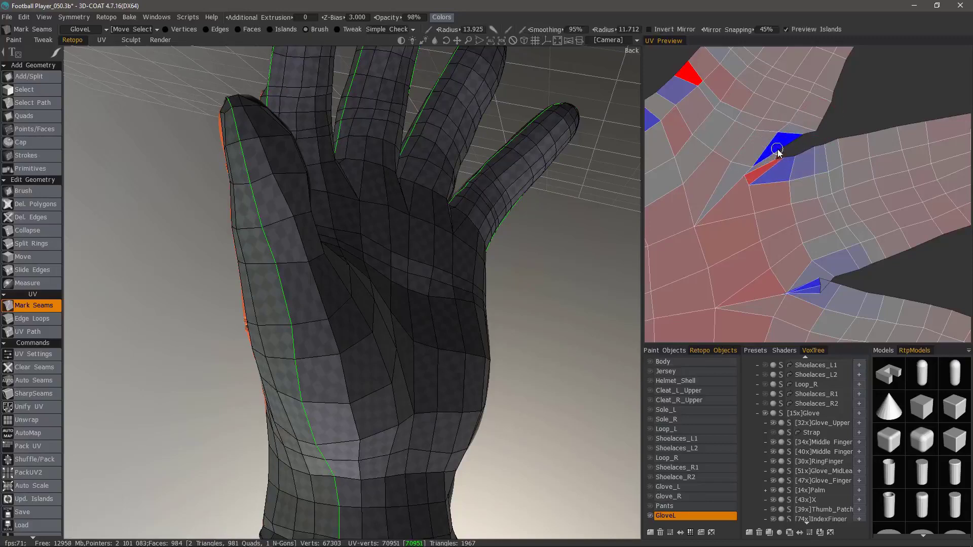
pyautogui.moveTo(813, 131); pyautogui.dragTo(827, 100)
pyautogui.moveTo(781, 158)
pyautogui.mouseDown()
pyautogui.moveTo(831, 147)
pyautogui.moveTo(800, 144)
pyautogui.moveTo(813, 126)
pyautogui.moveTo(774, 161)
pyautogui.moveTo(786, 167)
pyautogui.moveTo(769, 164)
pyautogui.moveTo(810, 161)
pyautogui.mouseUp()
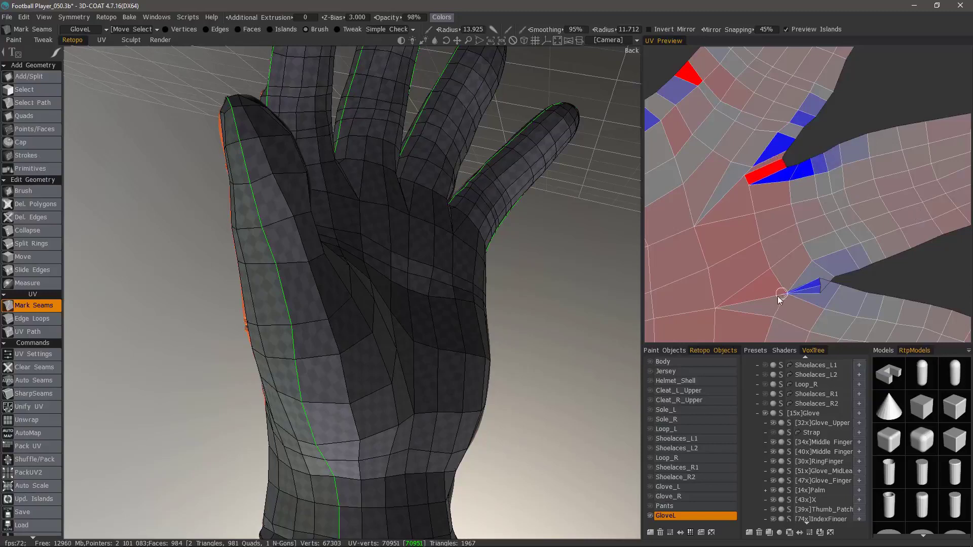
# Brush the overlapping UV faces apart in the notch between the middle and ring fingers.
pyautogui.moveTo(819, 279)
pyautogui.mouseDown()
pyautogui.moveTo(818, 302)
pyautogui.moveTo(838, 296)
pyautogui.moveTo(824, 282)
pyautogui.moveTo(864, 298)
pyautogui.mouseUp()
pyautogui.moveTo(787, 294)
pyautogui.mouseDown()
pyautogui.moveTo(787, 283)
pyautogui.moveTo(799, 300)
pyautogui.moveTo(753, 305)
pyautogui.moveTo(822, 275)
pyautogui.moveTo(859, 281)
pyautogui.moveTo(825, 293)
pyautogui.mouseUp()
pyautogui.moveTo(762, 287)
pyautogui.mouseDown()
pyautogui.moveTo(863, 283)
pyautogui.moveTo(780, 294)
pyautogui.moveTo(802, 300)
pyautogui.moveTo(764, 269)
pyautogui.moveTo(767, 288)
pyautogui.moveTo(814, 294)
pyautogui.mouseUp()
pyautogui.moveTo(881, 296); pyautogui.dragTo(882, 301)
pyautogui.moveTo(792, 309)
pyautogui.mouseDown()
pyautogui.moveTo(821, 298)
pyautogui.moveTo(831, 276)
pyautogui.moveTo(865, 265)
pyautogui.mouseUp()
pyautogui.moveTo(810, 291); pyautogui.dragTo(824, 311)
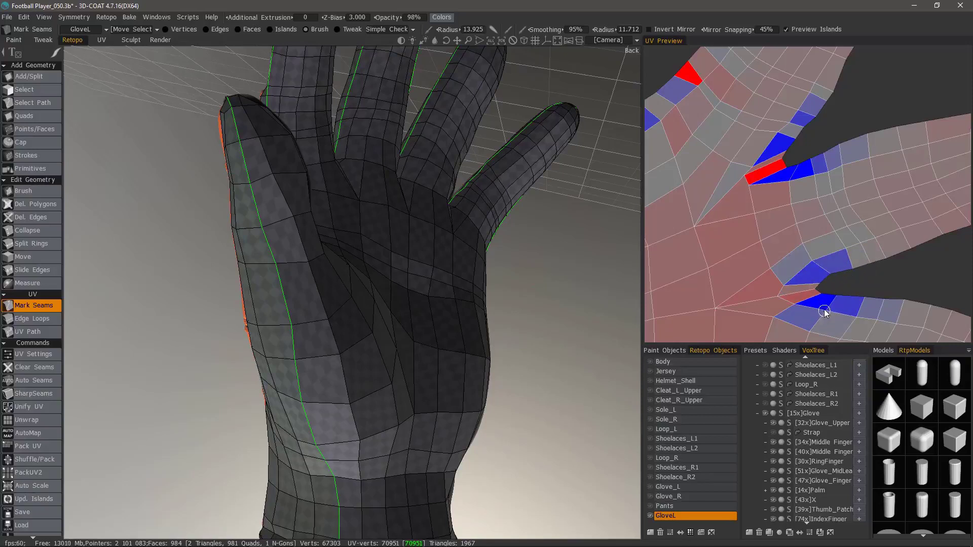
# Brush open the folded UV faces in the notch between the ring and little fingers.
pyautogui.moveTo(779, 233); pyautogui.dragTo(839, 147, button='middle')
pyautogui.moveTo(793, 271); pyautogui.dragTo(715, 186, button='middle')
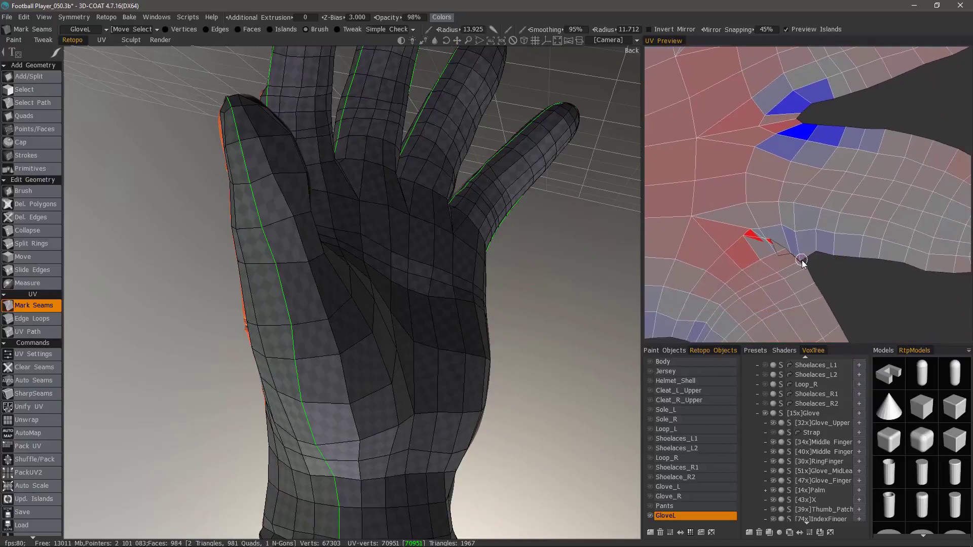
pyautogui.moveTo(801, 260)
pyautogui.mouseDown()
pyautogui.moveTo(776, 235)
pyautogui.moveTo(794, 252)
pyautogui.moveTo(792, 265)
pyautogui.moveTo(769, 252)
pyautogui.moveTo(767, 237)
pyautogui.moveTo(783, 253)
pyautogui.moveTo(769, 240)
pyautogui.moveTo(800, 221)
pyautogui.moveTo(752, 238)
pyautogui.moveTo(758, 263)
pyautogui.moveTo(801, 272)
pyautogui.mouseUp()
pyautogui.moveTo(741, 244); pyautogui.dragTo(768, 244)
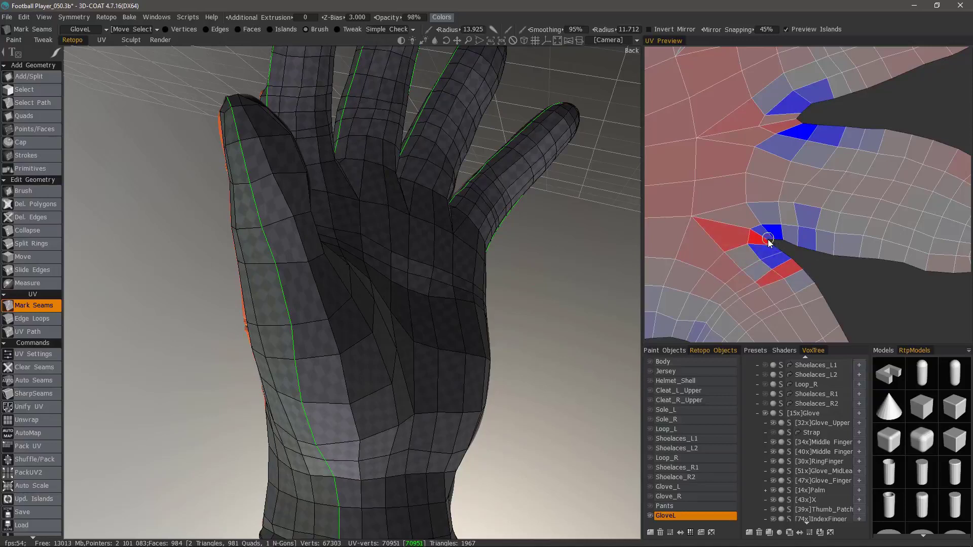
# Select the whole palm island in Islands mode and apply Relax to it.
pyautogui.scroll(-5, 798, 285)
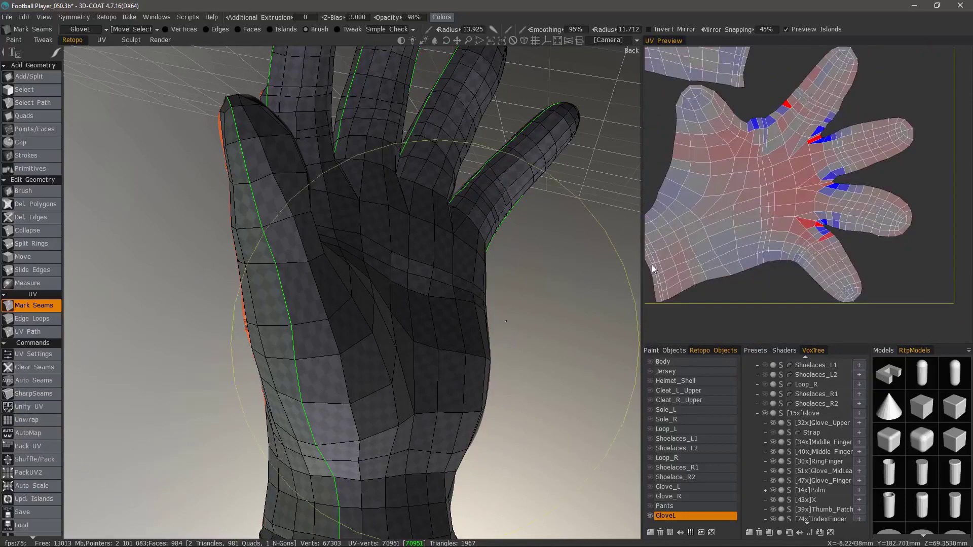
pyautogui.click(272, 30)
pyautogui.click(776, 208)
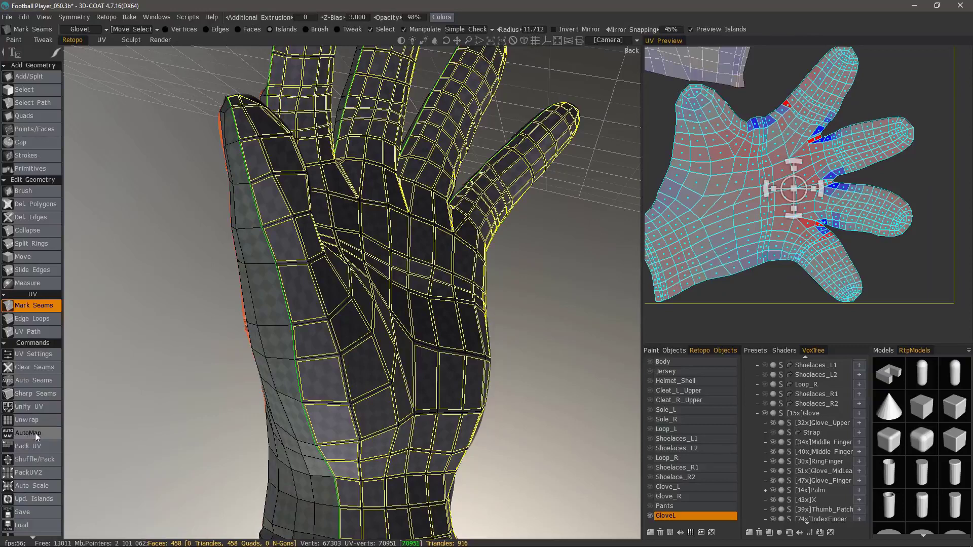
pyautogui.scroll(-5, 56, 329)
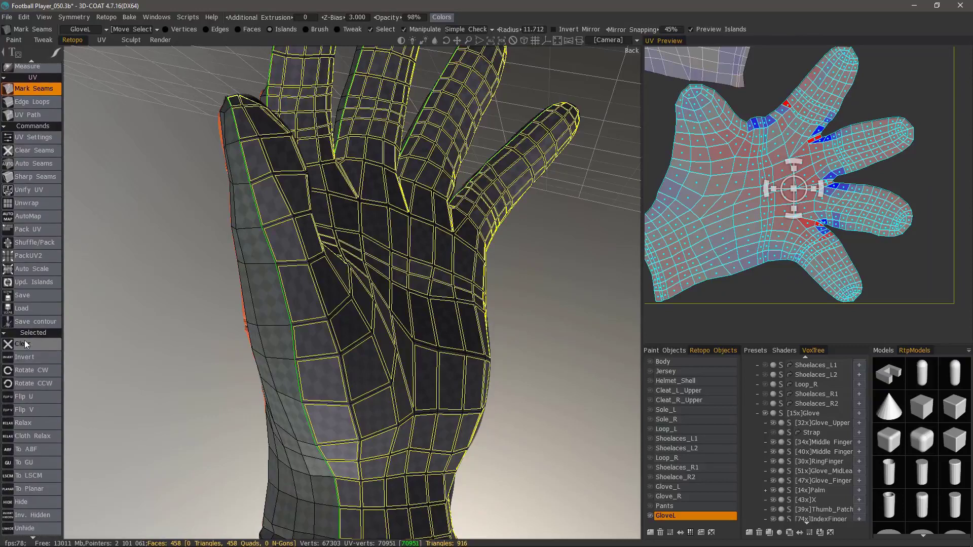
pyautogui.click(35, 422)
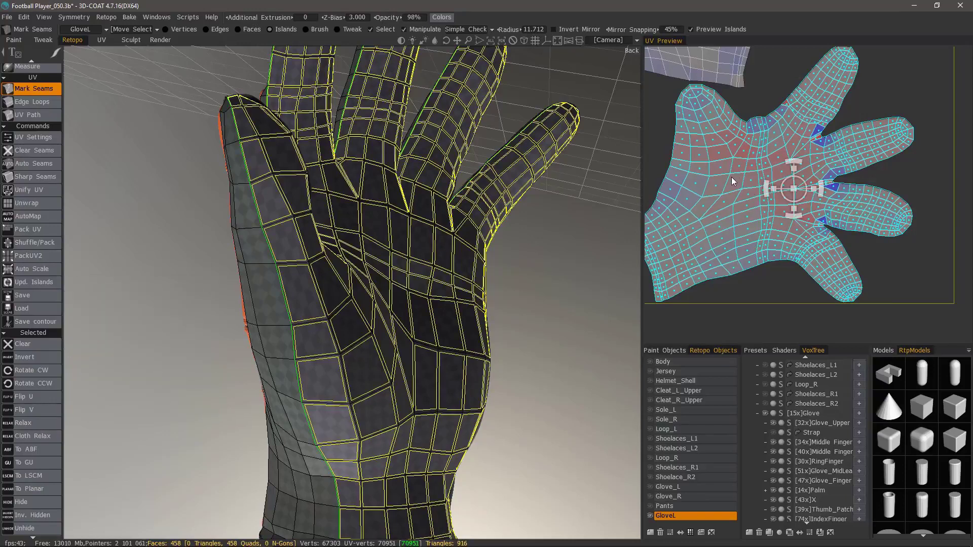
# Examine the distortion colouring of the back-of-hand UV island and compare it with the palm island.
pyautogui.scroll(6, 732, 181)
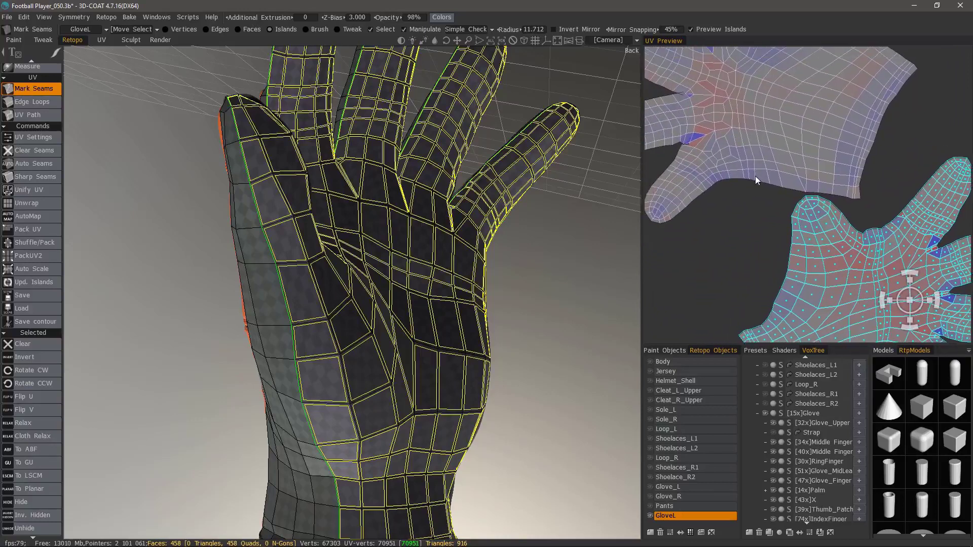
pyautogui.scroll(-4, 756, 181)
pyautogui.scroll(2, 775, 157)
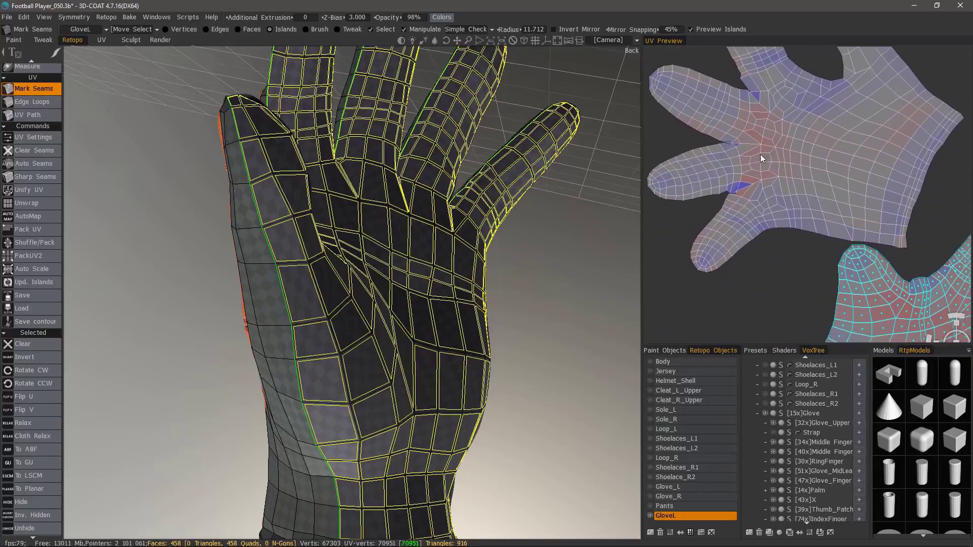
pyautogui.moveTo(761, 158); pyautogui.dragTo(709, 149, button='middle')
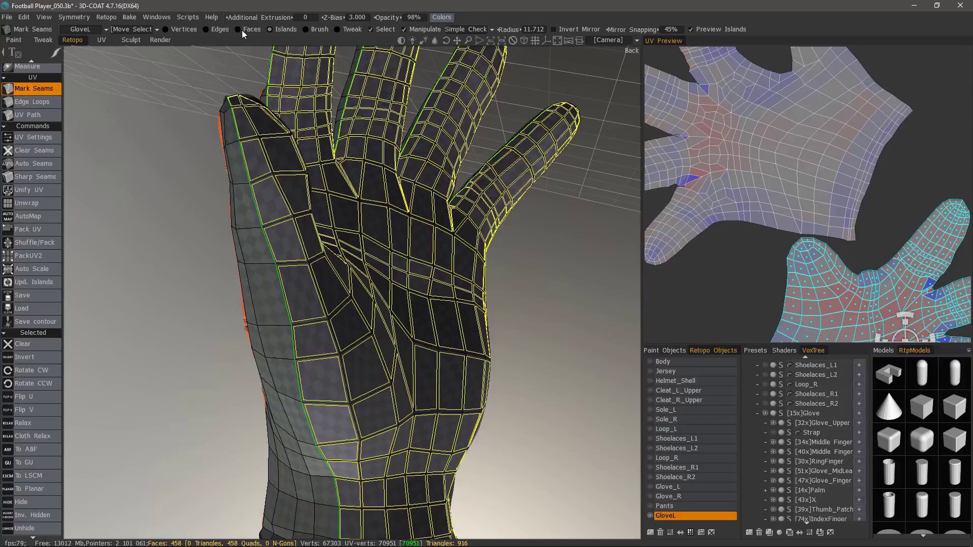
pyautogui.click(320, 30)
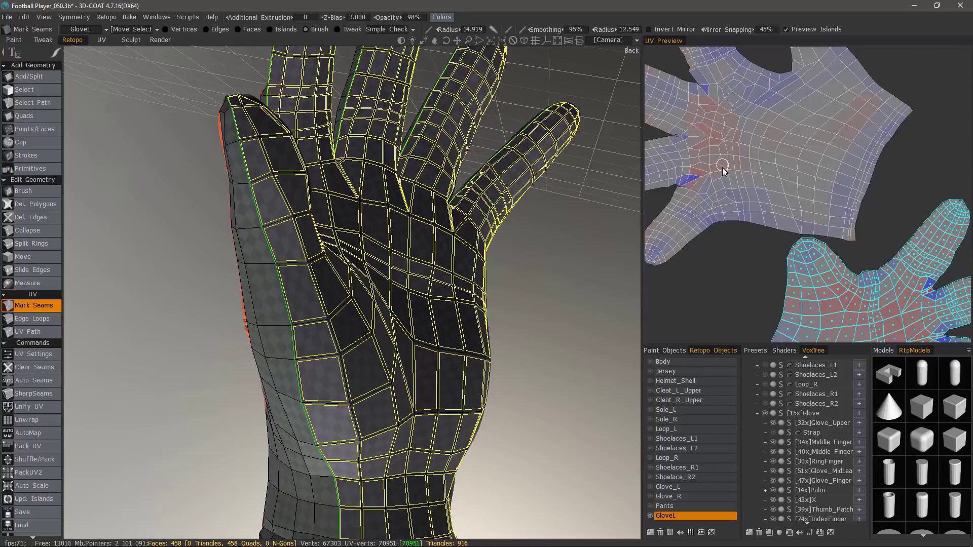
pyautogui.moveTo(703, 95); pyautogui.dragTo(701, 169, button='middle')
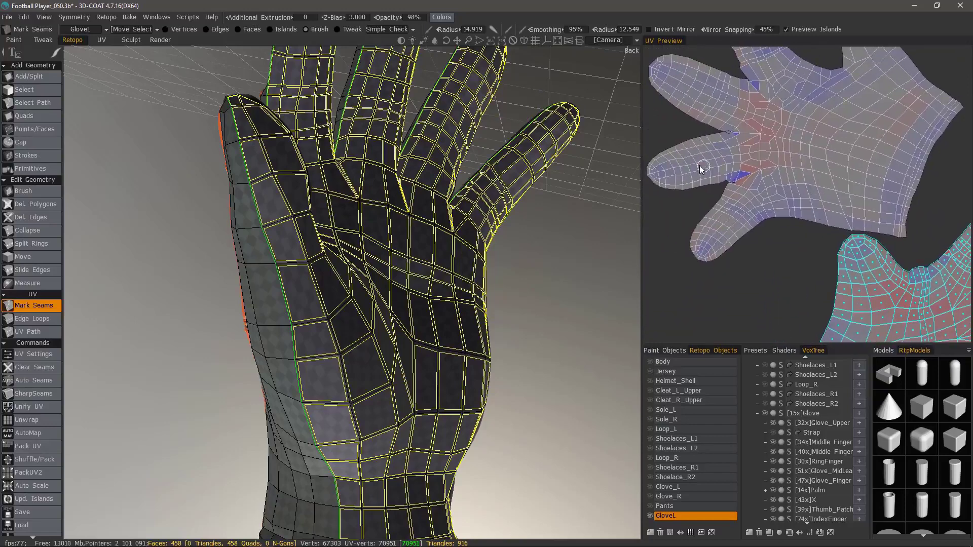
pyautogui.moveTo(846, 300); pyautogui.dragTo(818, 242, button='middle')
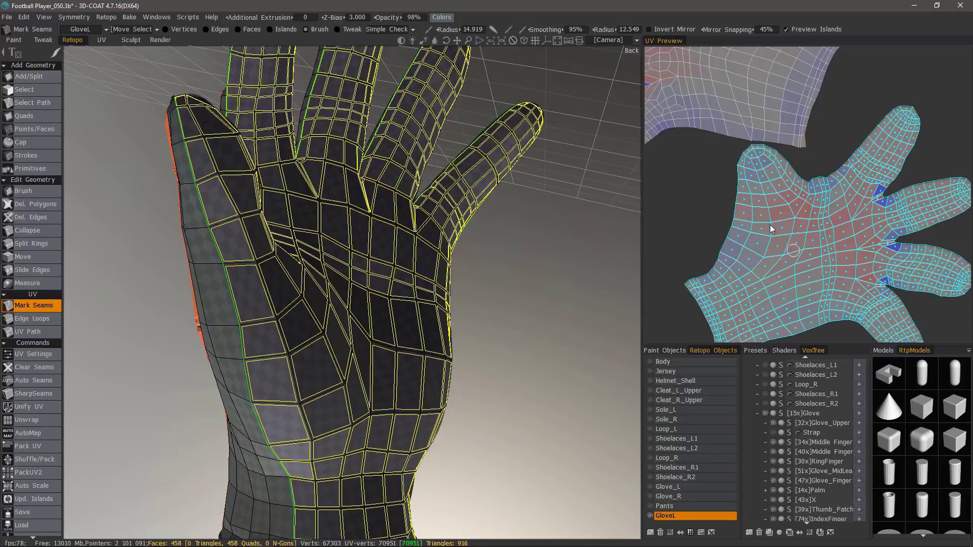
# Deselect the palm island and brush the stretched UV faces in the palm below the gap between thumb and index finger.
pyautogui.click(278, 29)
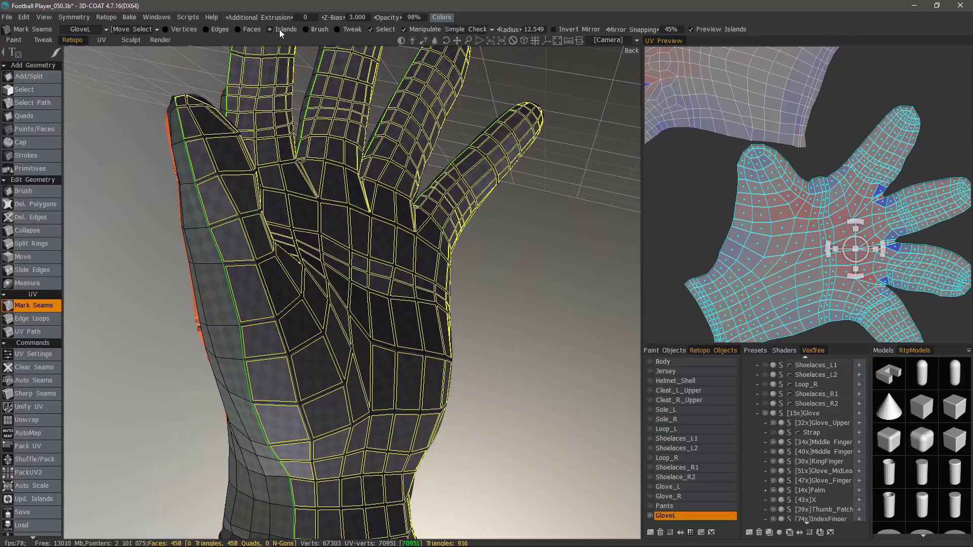
pyautogui.click(829, 263)
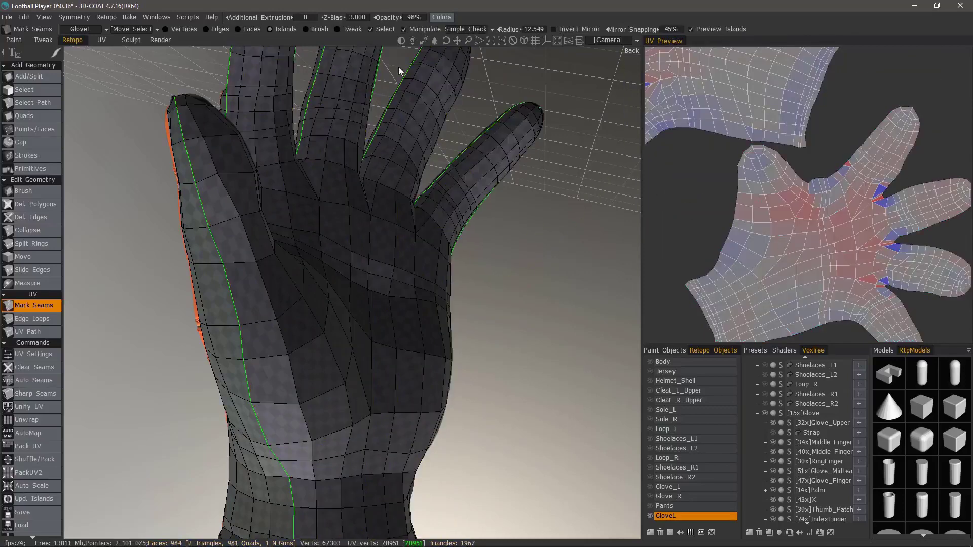
pyautogui.click(311, 29)
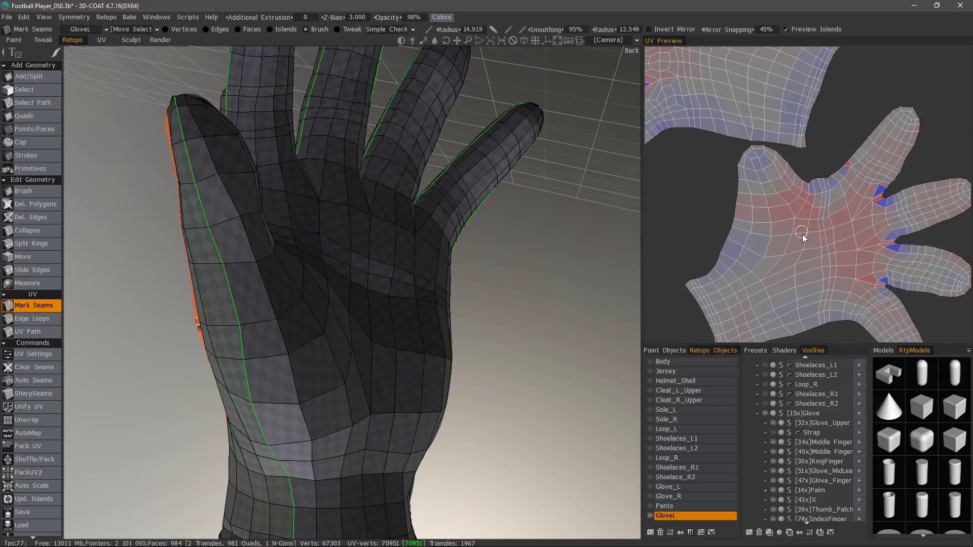
pyautogui.moveTo(796, 218)
pyautogui.mouseDown()
pyautogui.moveTo(804, 226)
pyautogui.moveTo(787, 215)
pyautogui.moveTo(799, 218)
pyautogui.mouseUp()
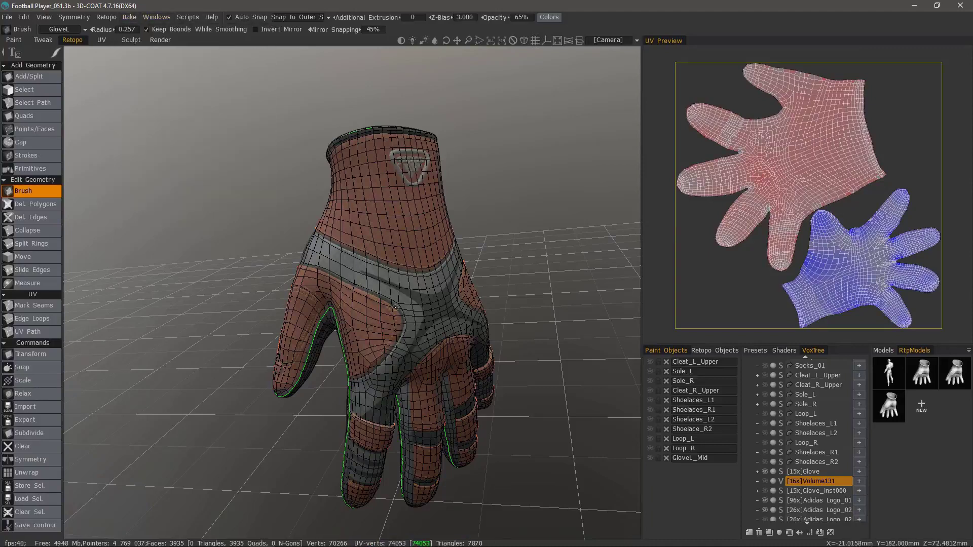
# Open the Baking Scan Settings, move the dialog off the glove and examine the outer scan shell around the hand and fingers.
pyautogui.click(130, 17)
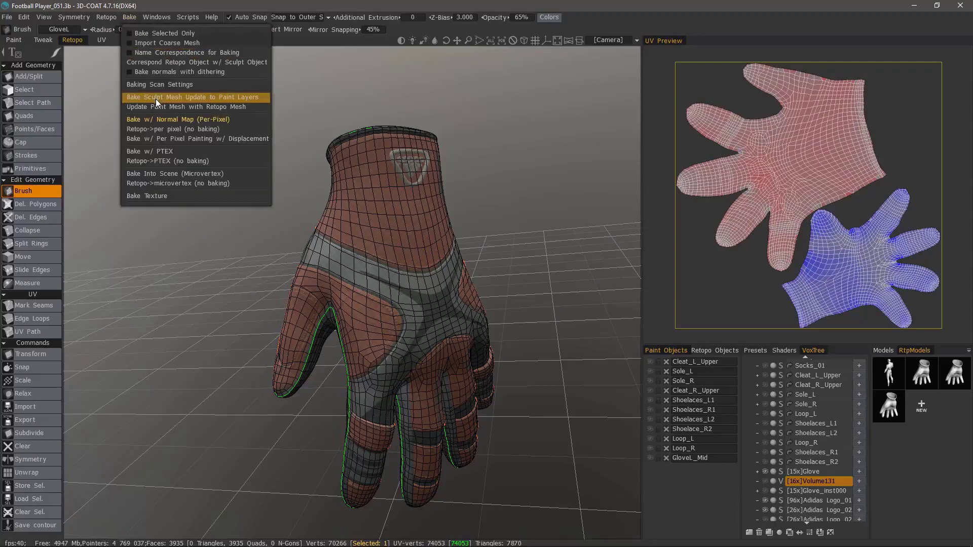
pyautogui.click(161, 84)
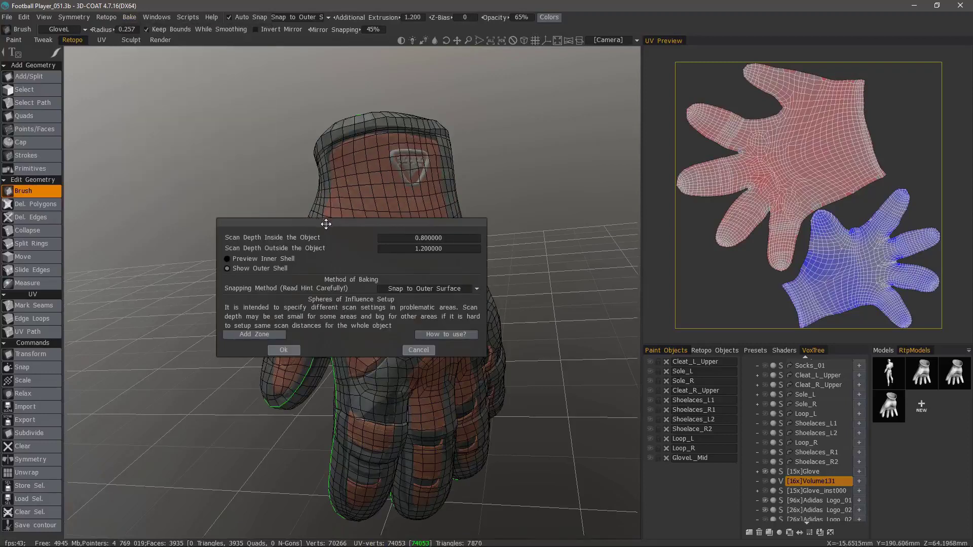
pyautogui.moveTo(320, 224); pyautogui.dragTo(519, 173)
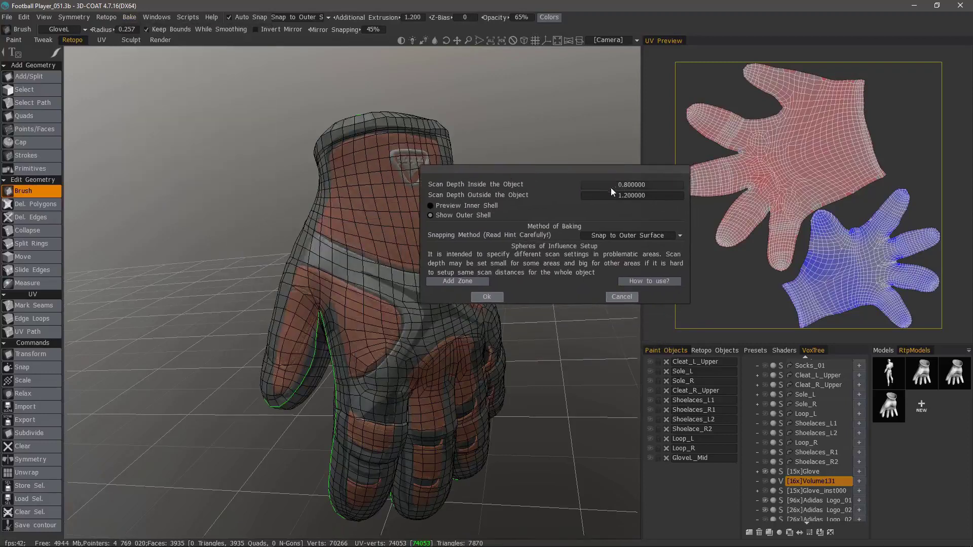
pyautogui.keyDown('alt'); pyautogui.moveTo(409, 228); pyautogui.dragTo(448, 296); pyautogui.keyUp('alt')
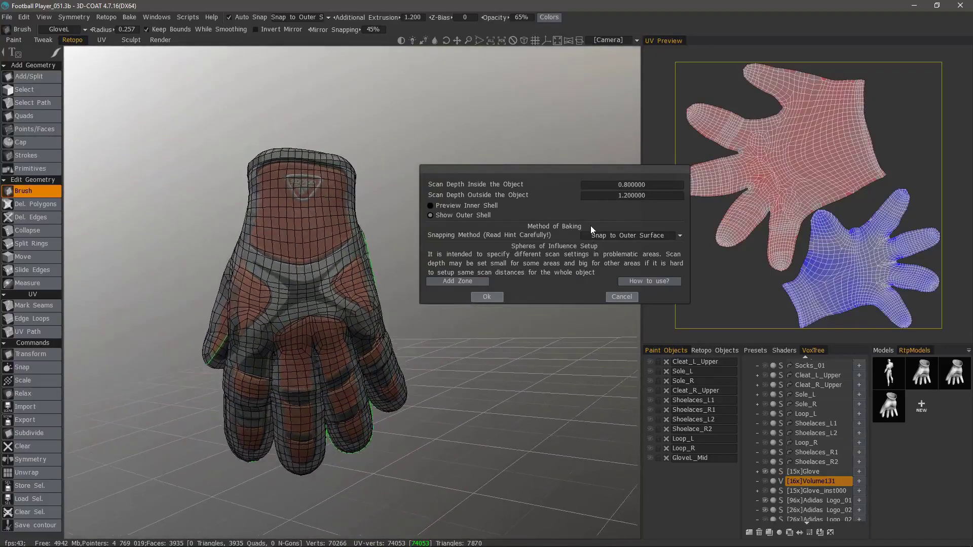
pyautogui.keyDown('alt'); pyautogui.moveTo(590, 226); pyautogui.dragTo(236, 333); pyautogui.keyUp('alt')
pyautogui.keyDown('alt'); pyautogui.moveTo(236, 333); pyautogui.dragTo(258, 305, button='right'); pyautogui.keyUp('alt')
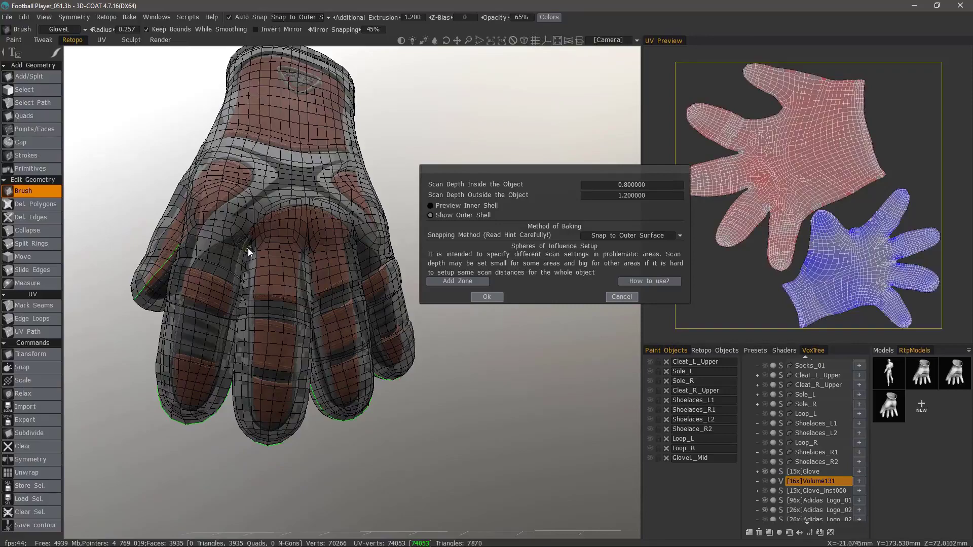
pyautogui.keyDown('alt'); pyautogui.moveTo(271, 251); pyautogui.dragTo(379, 245); pyautogui.keyUp('alt')
pyautogui.keyDown('alt'); pyautogui.moveTo(245, 230); pyautogui.dragTo(450, 272); pyautogui.keyUp('alt')
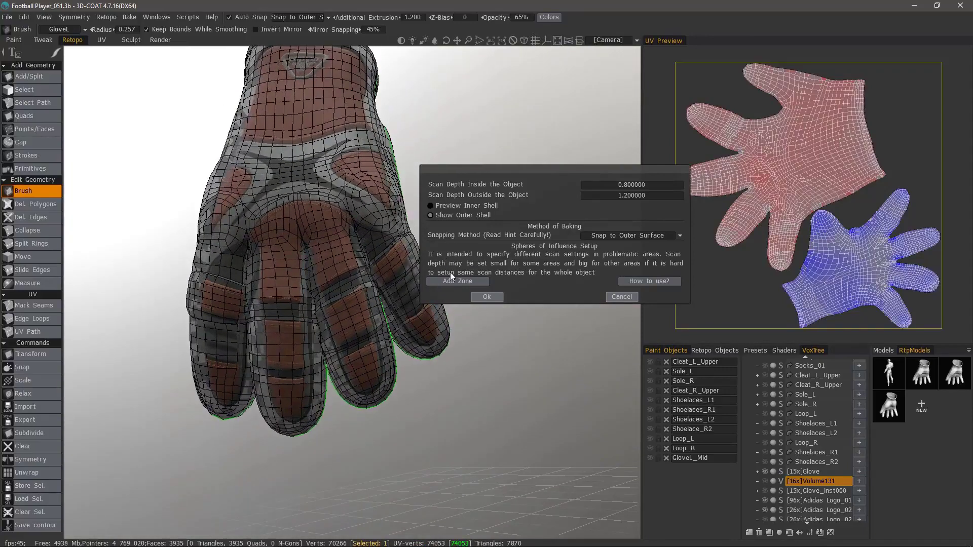
# Add a sphere-of-influence zone and pick its location at the base of the index and middle fingers with radius about 3.08.
pyautogui.click(457, 281)
pyautogui.moveTo(238, 306)
pyautogui.keyDown('alt'); pyautogui.mouseDown()
pyautogui.moveTo(276, 269)
pyautogui.moveTo(287, 276)
pyautogui.mouseUp(); pyautogui.keyUp('alt')
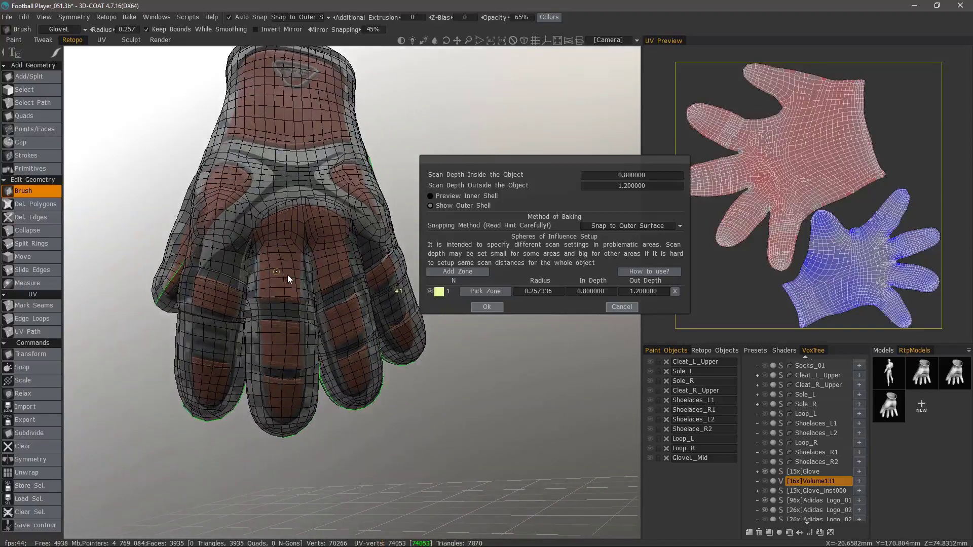
pyautogui.scroll(-2, 284, 278)
pyautogui.scroll(-2, 209, 280)
pyautogui.keyDown('alt'); pyautogui.moveTo(209, 281); pyautogui.dragTo(285, 285); pyautogui.keyUp('alt')
pyautogui.click(707, 350)
pyautogui.scroll(2, 285, 285)
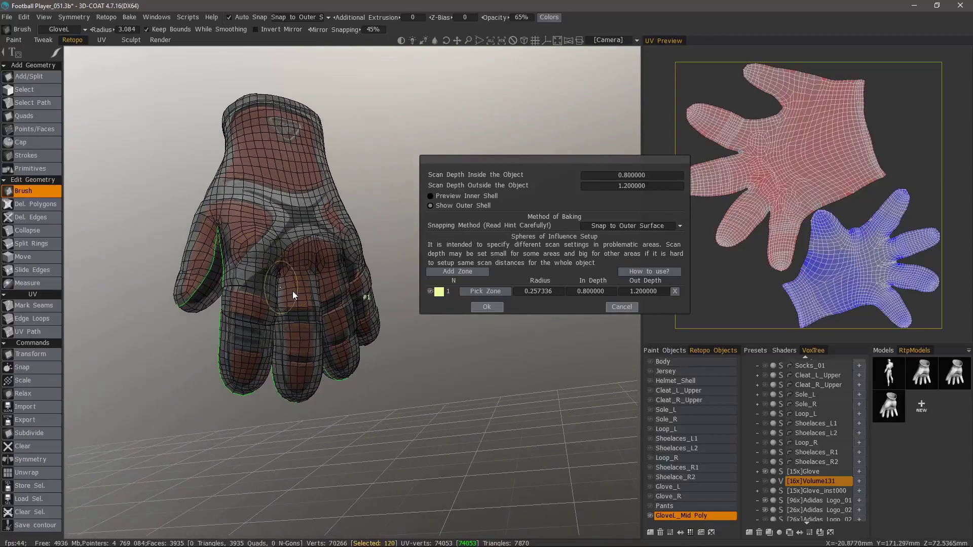
pyautogui.click(480, 290)
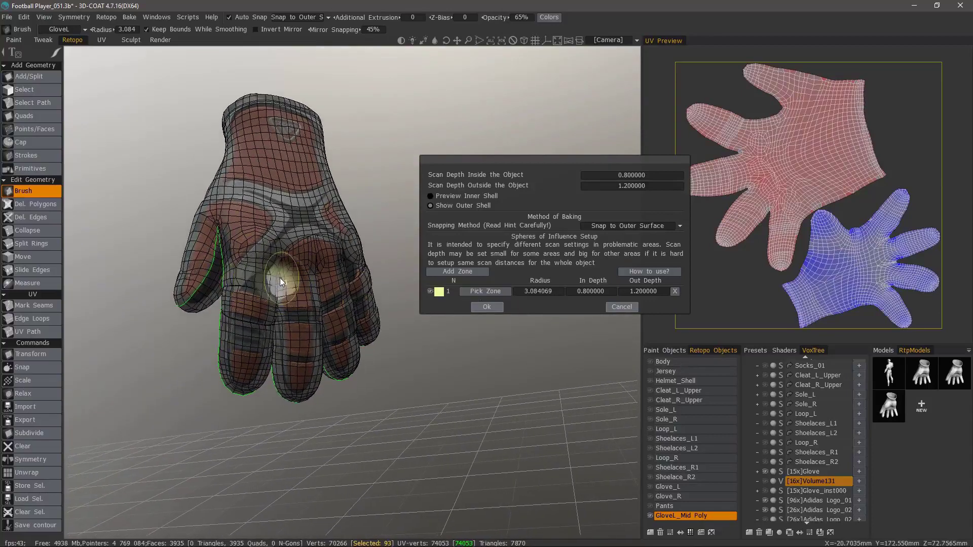
pyautogui.keyDown('alt'); pyautogui.moveTo(299, 320); pyautogui.dragTo(213, 226); pyautogui.keyUp('alt')
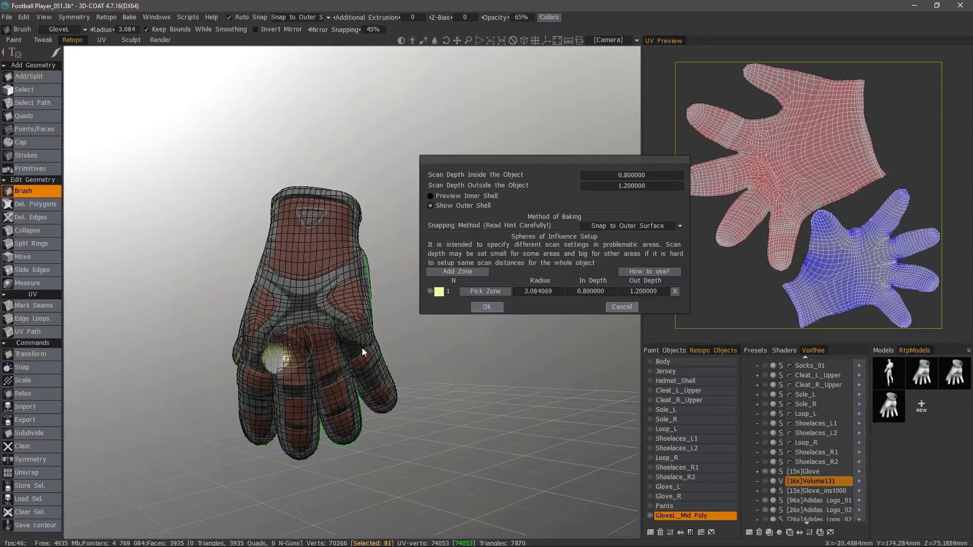
# Try re-picking the zone at the knuckles with radius about 3.22, and discard the scan settings changes.
pyautogui.click(477, 291)
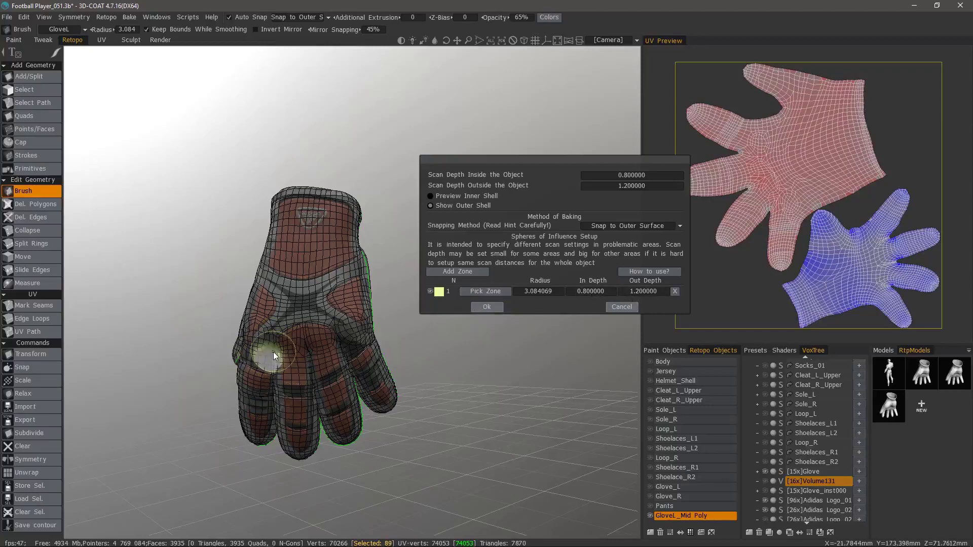
pyautogui.moveTo(275, 351); pyautogui.dragTo(273, 354, button='right')
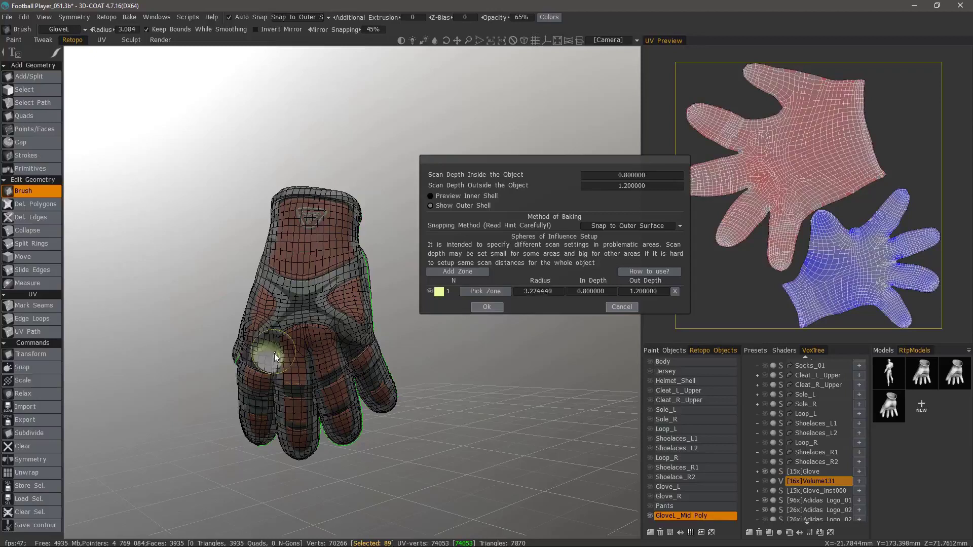
pyautogui.click(619, 307)
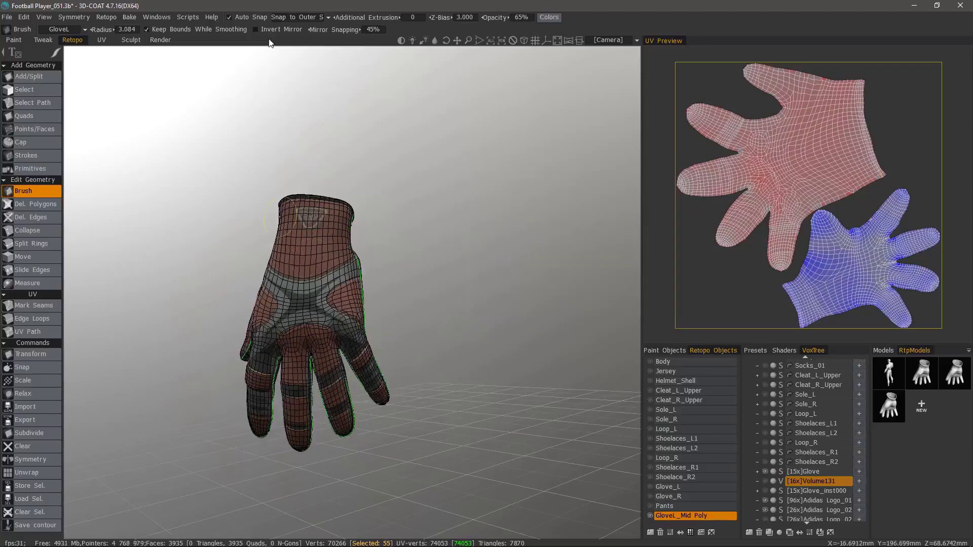
# Switch to the Paint room and make the GloveL_Mid paint object visible.
pyautogui.click(129, 17)
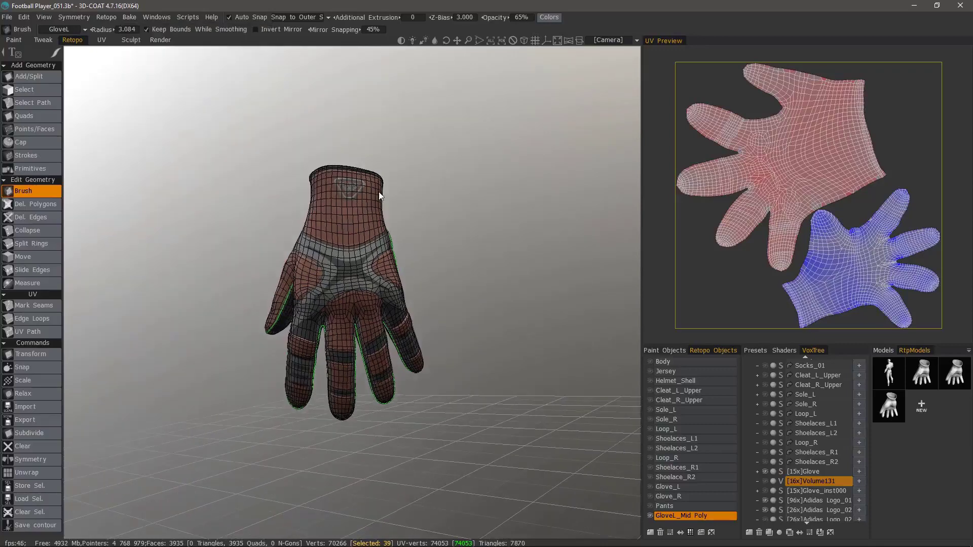
pyautogui.keyDown('alt'); pyautogui.moveTo(381, 197); pyautogui.dragTo(405, 324); pyautogui.keyUp('alt')
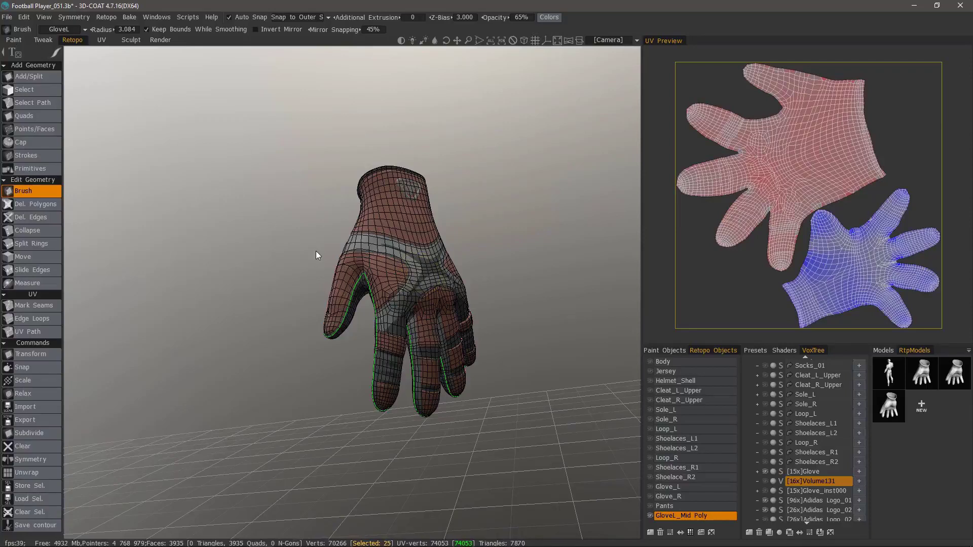
pyautogui.click(14, 39)
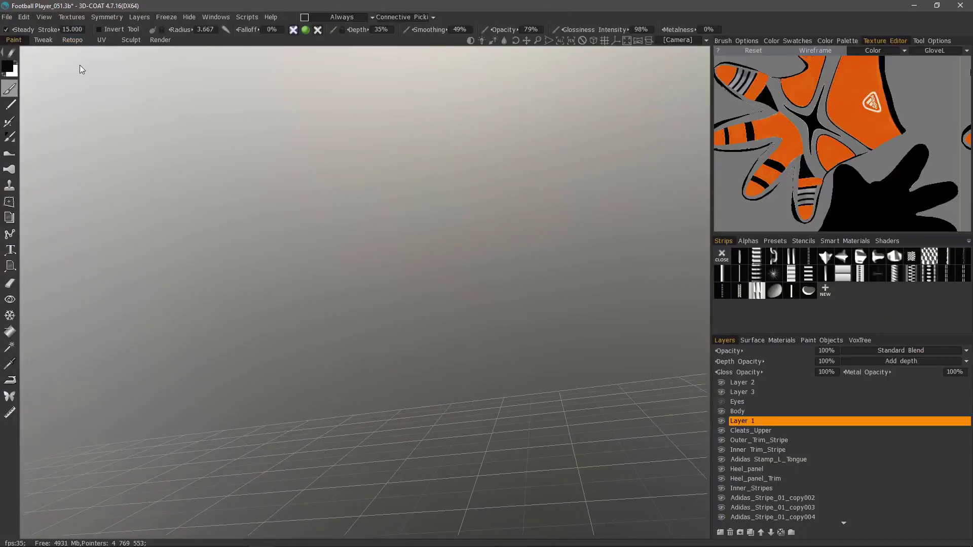
pyautogui.click(807, 341)
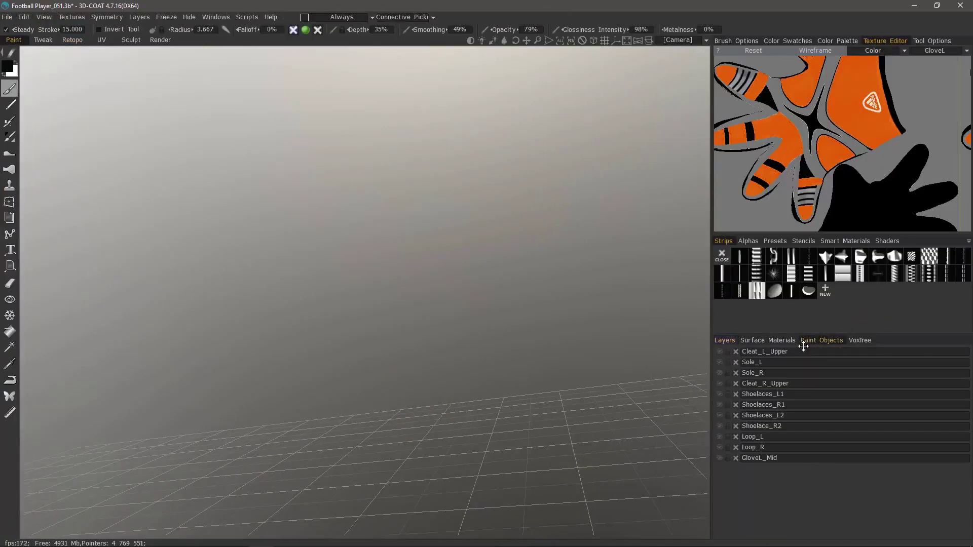
pyautogui.click(719, 457)
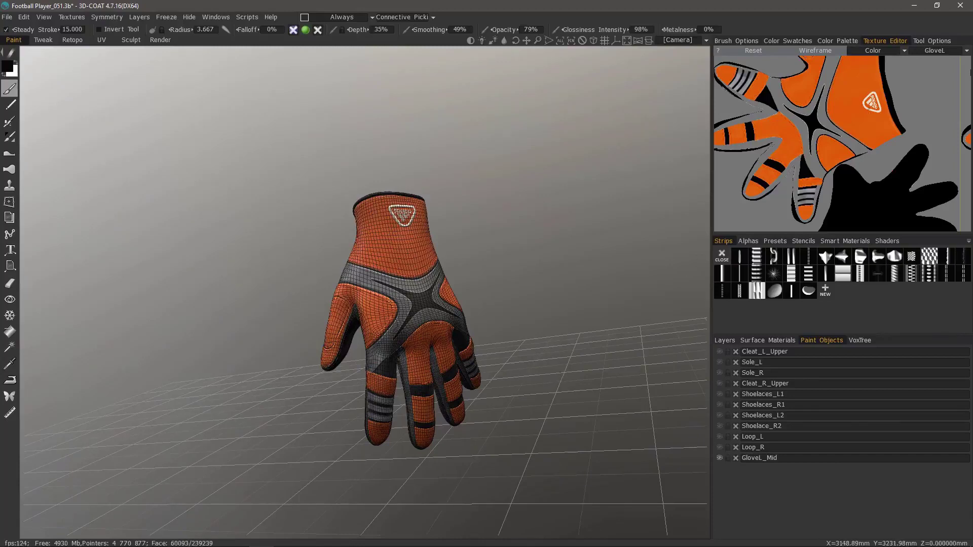
# View the Cleat_L_Upper texture in the Texture Editor, return to GloveL and examine its whole texture layout.
pyautogui.click(928, 49)
pyautogui.click(928, 62)
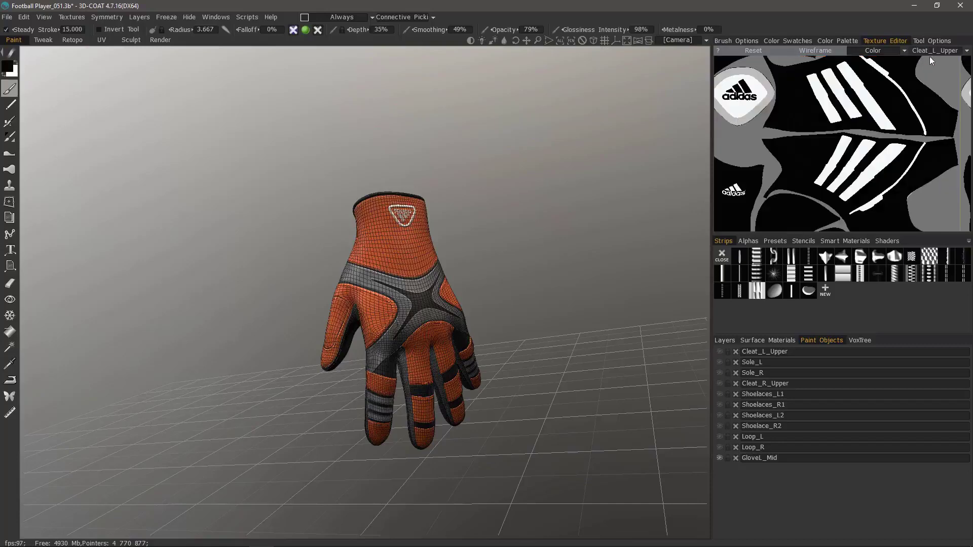
pyautogui.click(928, 50)
pyautogui.click(934, 129)
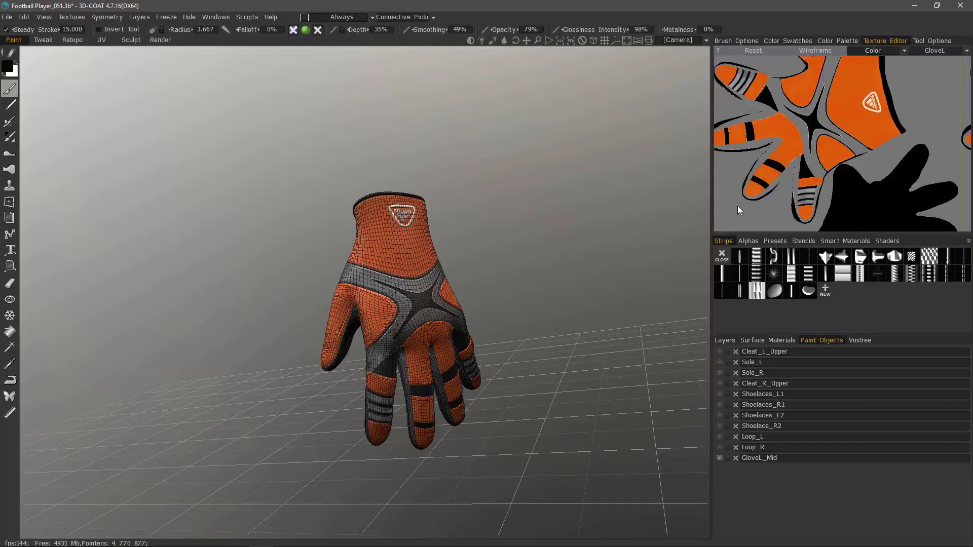
pyautogui.moveTo(853, 160); pyautogui.dragTo(850, 180, button='middle')
pyautogui.scroll(-2, 850, 180)
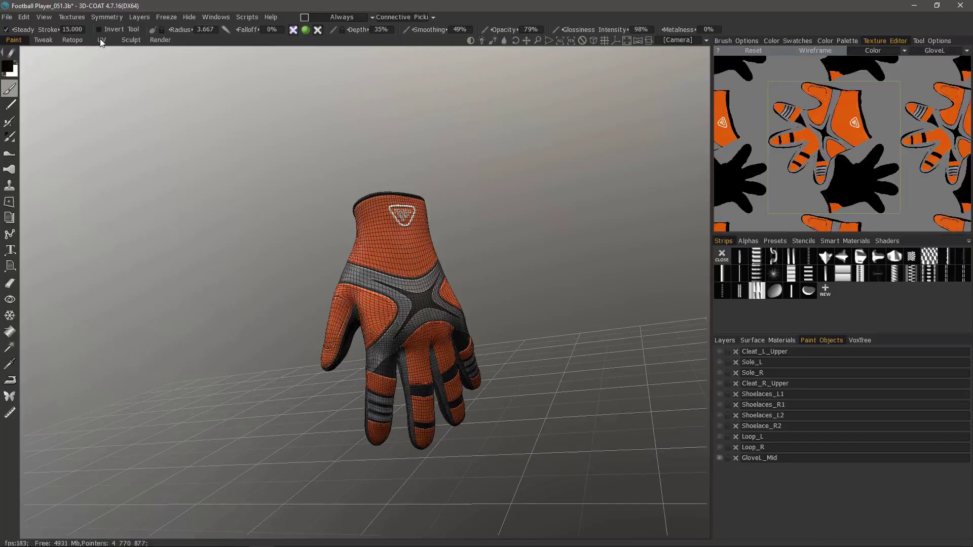
# Open the UV room and review the available UV sets and the GloveL island layout.
pyautogui.click(102, 39)
pyautogui.moveTo(488, 386); pyautogui.dragTo(471, 336)
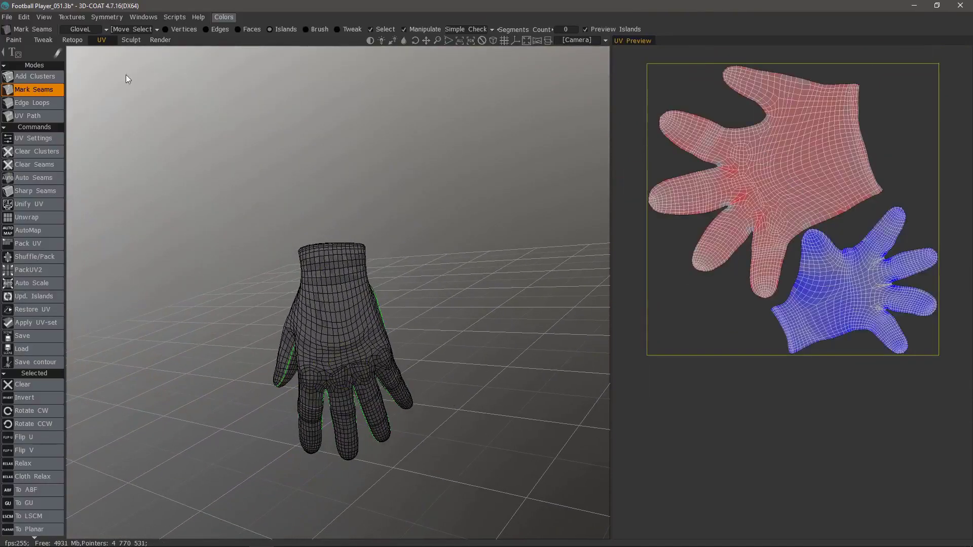
pyautogui.click(93, 29)
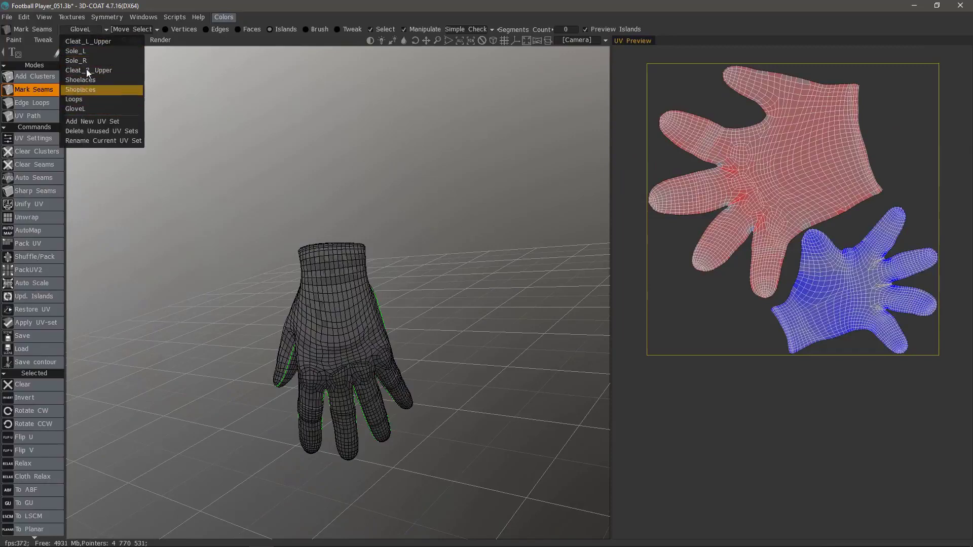
pyautogui.click(138, 30)
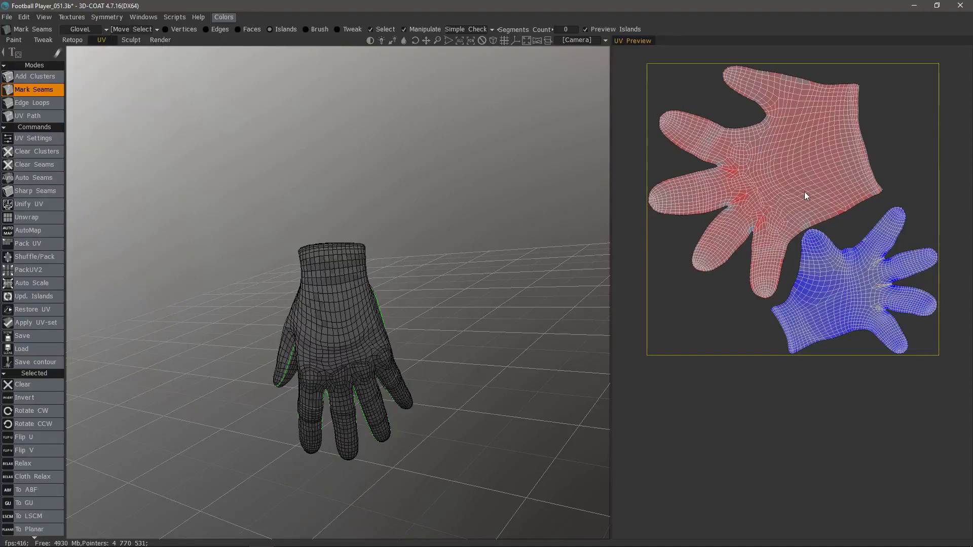
pyautogui.click(140, 31)
pyautogui.moveTo(441, 283); pyautogui.dragTo(482, 309)
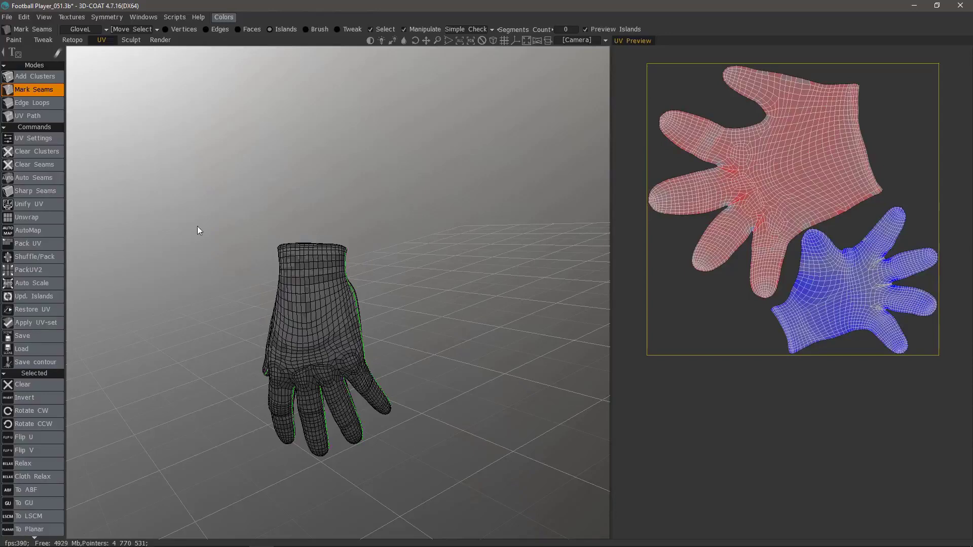
# Try Apply UV-set on the glove and cancel the operation.
pyautogui.click(47, 322)
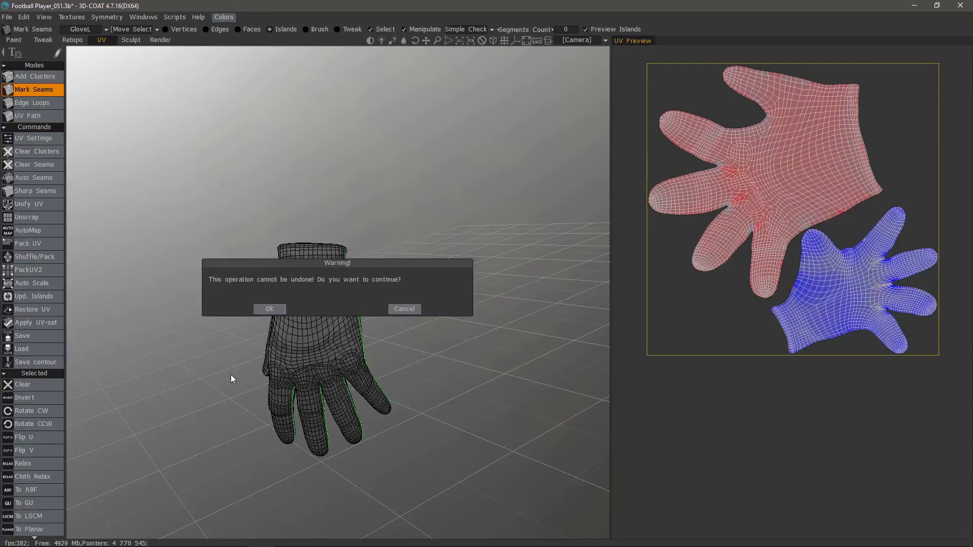
pyautogui.click(419, 311)
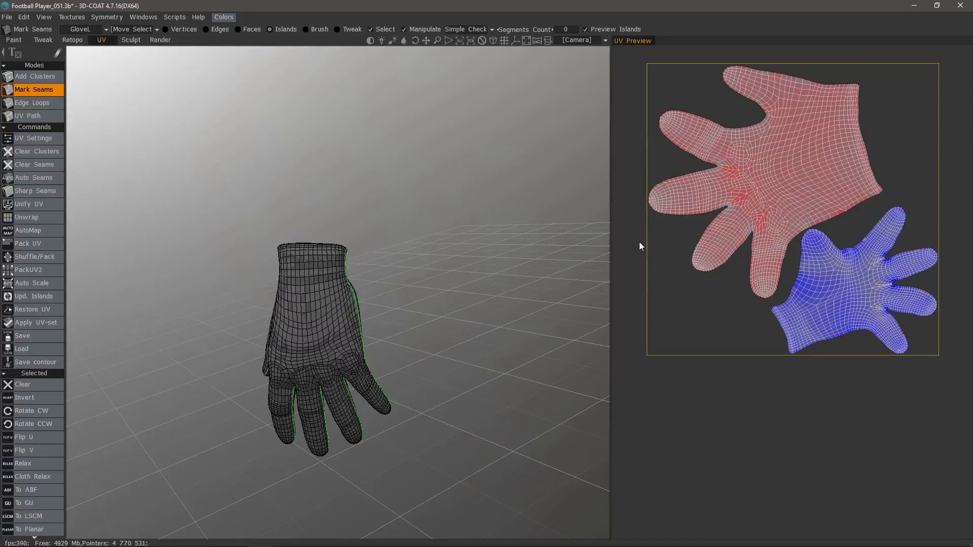
# Rotate the larger glove island so its fingers point up, and shrink the smaller island into the UV tile's lower right corner.
pyautogui.moveTo(738, 296); pyautogui.dragTo(737, 284, button='middle')
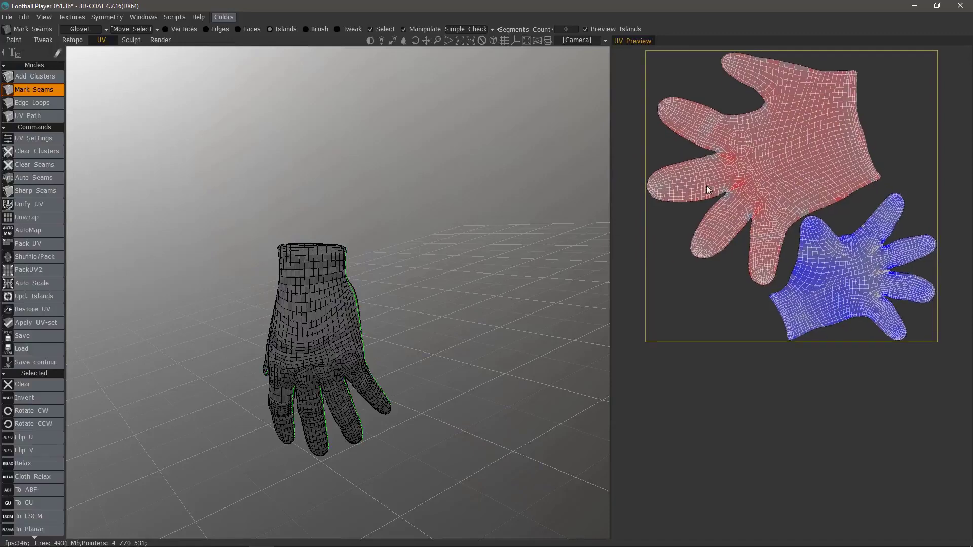
pyautogui.click(800, 156)
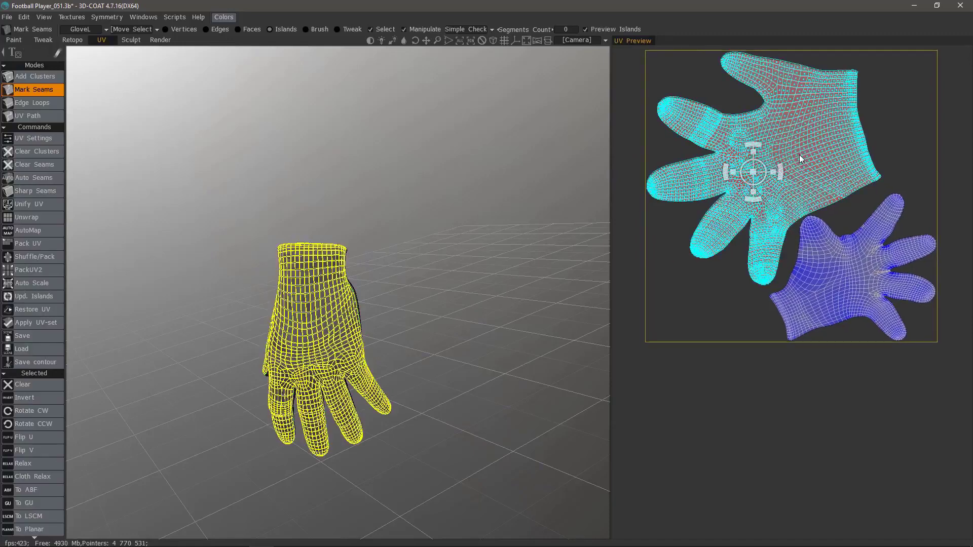
pyautogui.moveTo(781, 174)
pyautogui.mouseDown()
pyautogui.moveTo(772, 165)
pyautogui.moveTo(775, 183)
pyautogui.moveTo(740, 196)
pyautogui.moveTo(768, 147)
pyautogui.moveTo(773, 159)
pyautogui.mouseUp()
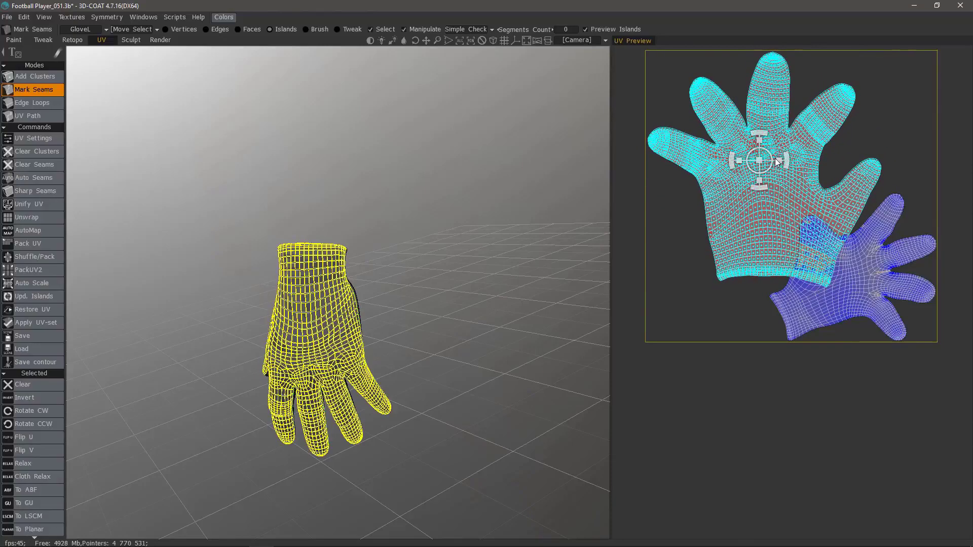
pyautogui.click(878, 288)
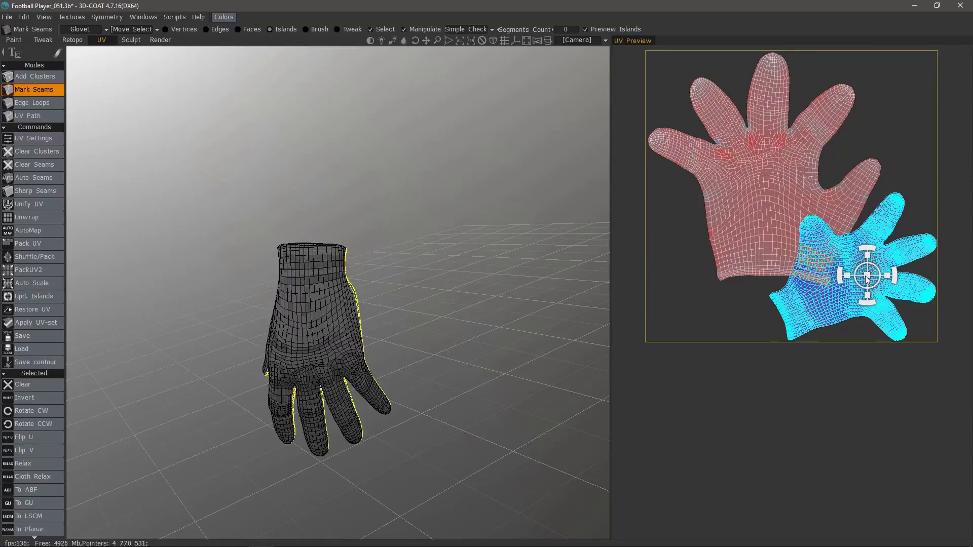
pyautogui.moveTo(867, 279); pyautogui.dragTo(893, 283)
# Rotate the larger glove island diagonally to free space beside it, and enlarge the smaller island slightly within that space.
pyautogui.click(756, 156)
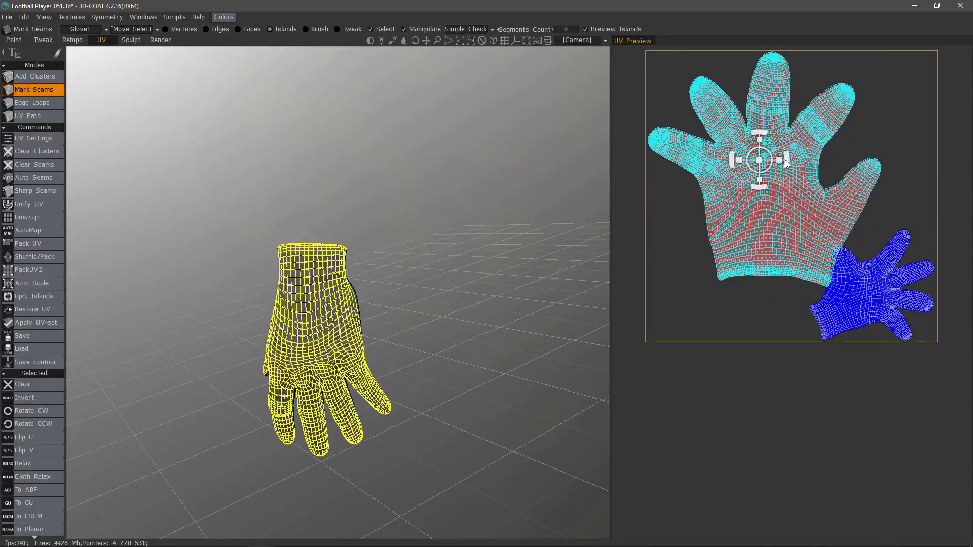
pyautogui.moveTo(783, 174); pyautogui.dragTo(759, 150)
pyautogui.click(851, 297)
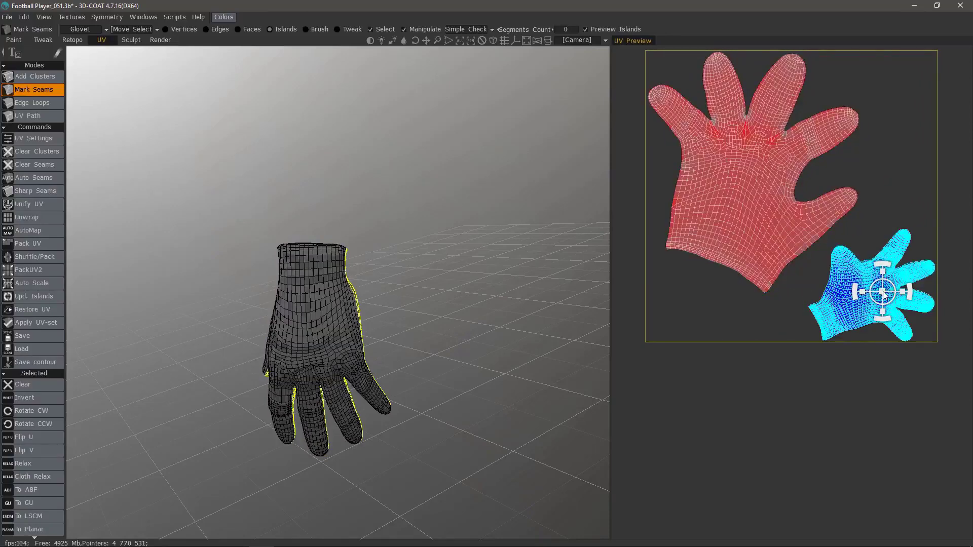
pyautogui.moveTo(891, 287); pyautogui.dragTo(889, 285)
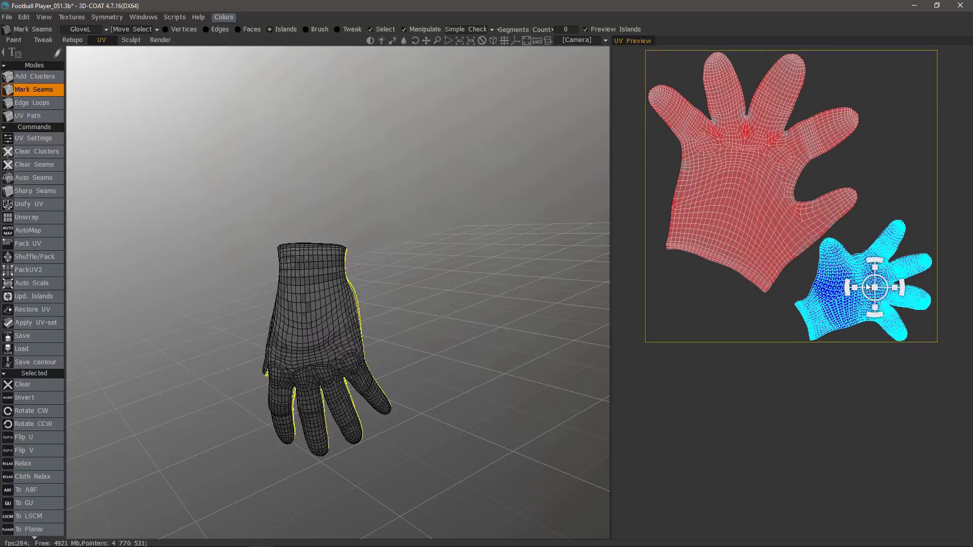
# Switch to the Paint room without applying the UV changes, and return to the UV room.
pyautogui.click(20, 41)
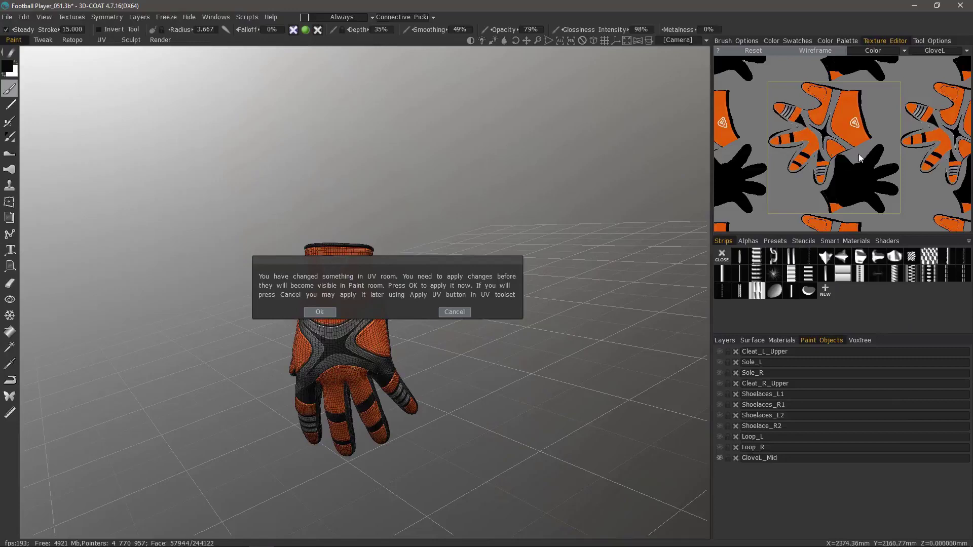
pyautogui.click(463, 313)
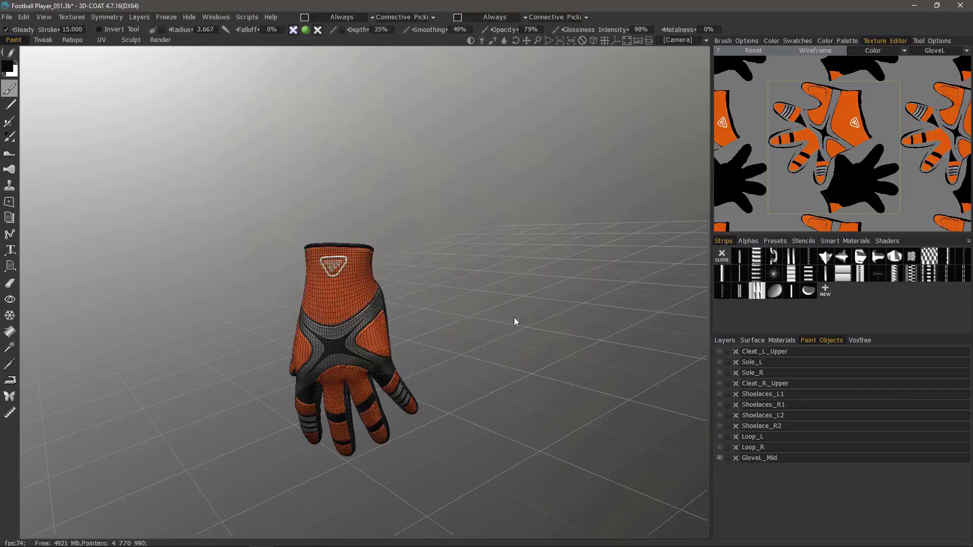
pyautogui.click(101, 39)
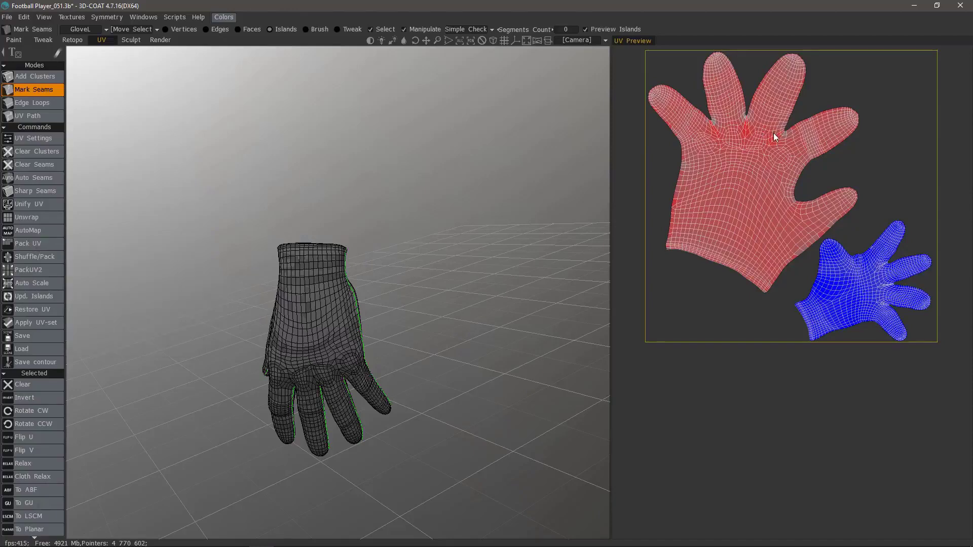
# Pack the UV islands, and rotate the smaller glove island so its fingers point toward the tile's right edge.
pyautogui.click(31, 243)
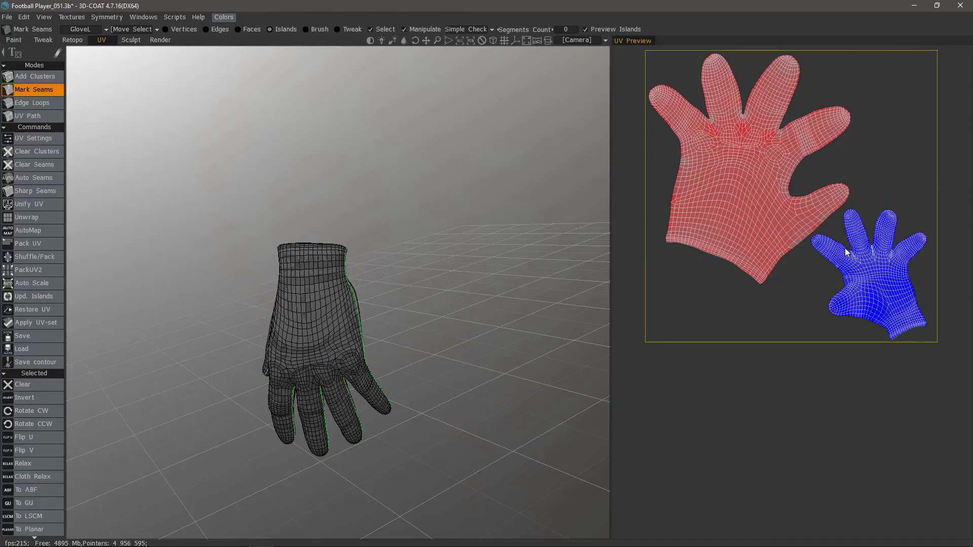
pyautogui.click(870, 303)
pyautogui.moveTo(888, 261)
pyautogui.mouseDown()
pyautogui.moveTo(864, 279)
pyautogui.moveTo(904, 261)
pyautogui.moveTo(883, 261)
pyautogui.moveTo(885, 280)
pyautogui.mouseUp()
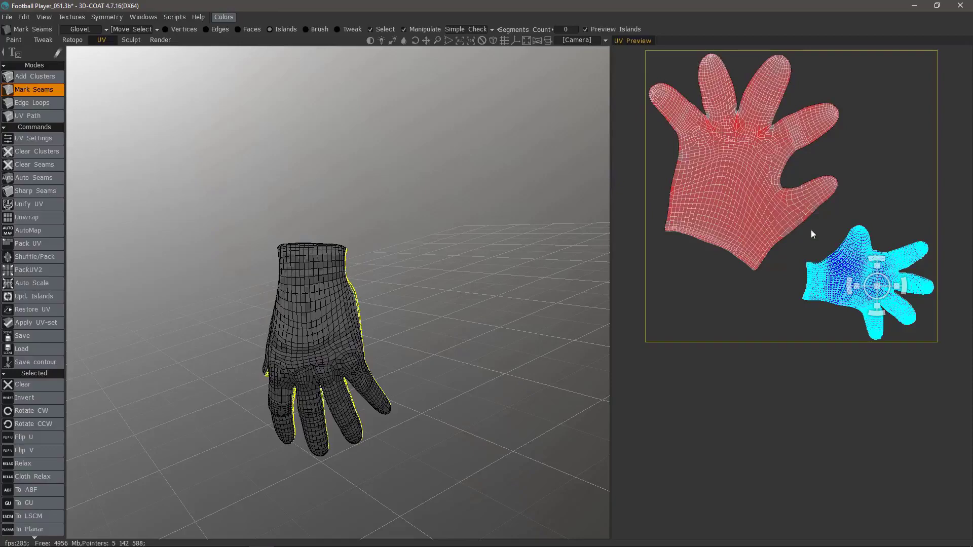
# Select the larger glove island and enlarge it to fill the free space beside the smaller island.
pyautogui.click(747, 243)
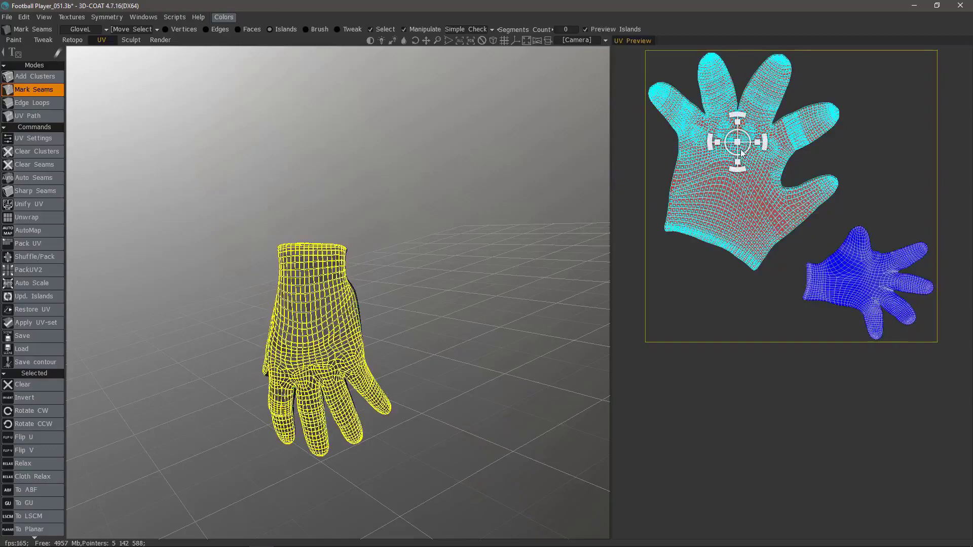
pyautogui.moveTo(738, 144); pyautogui.dragTo(760, 149)
pyautogui.moveTo(759, 145); pyautogui.dragTo(757, 144)
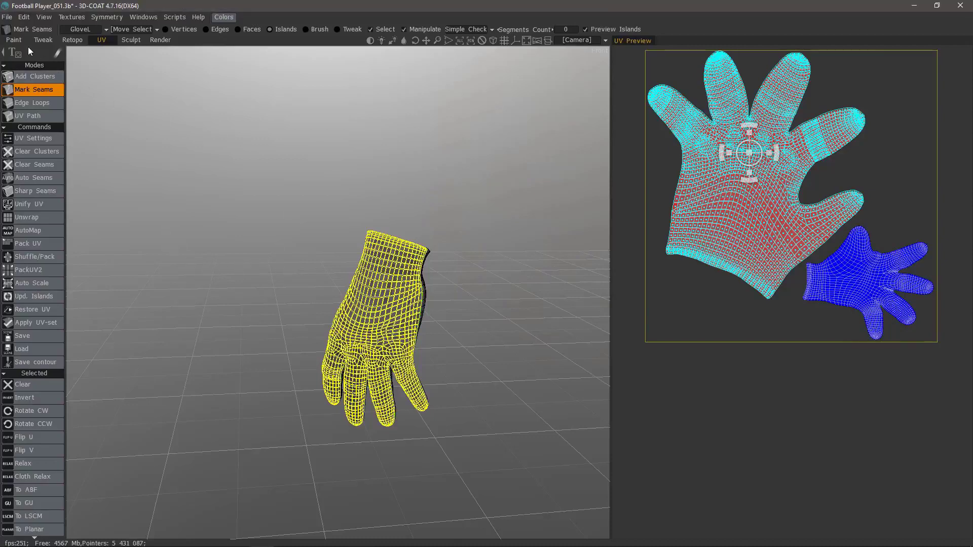
# Switch to the Paint room with the UV changes applied, and examine the remapped GloveL texture and the painted glove.
pyautogui.click(14, 41)
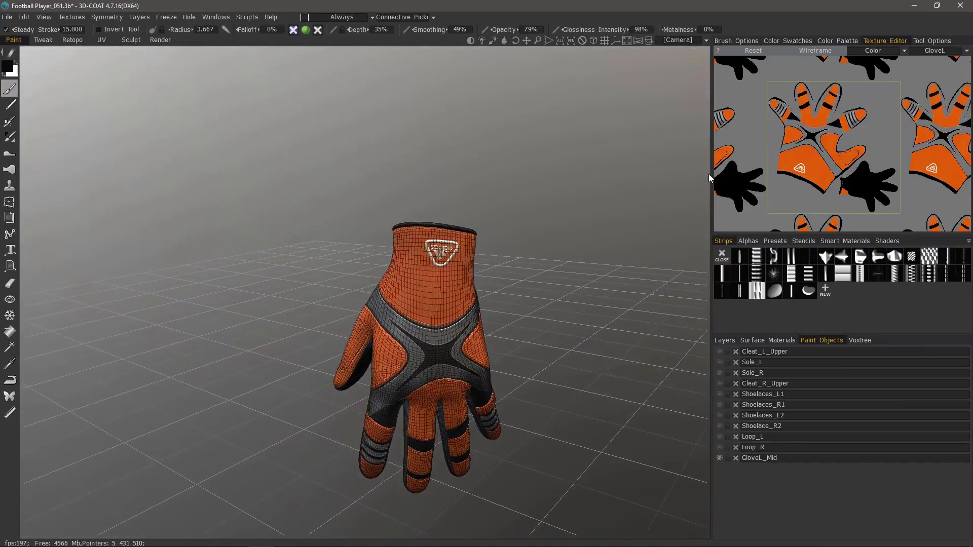
pyautogui.moveTo(802, 197); pyautogui.dragTo(812, 203, button='middle')
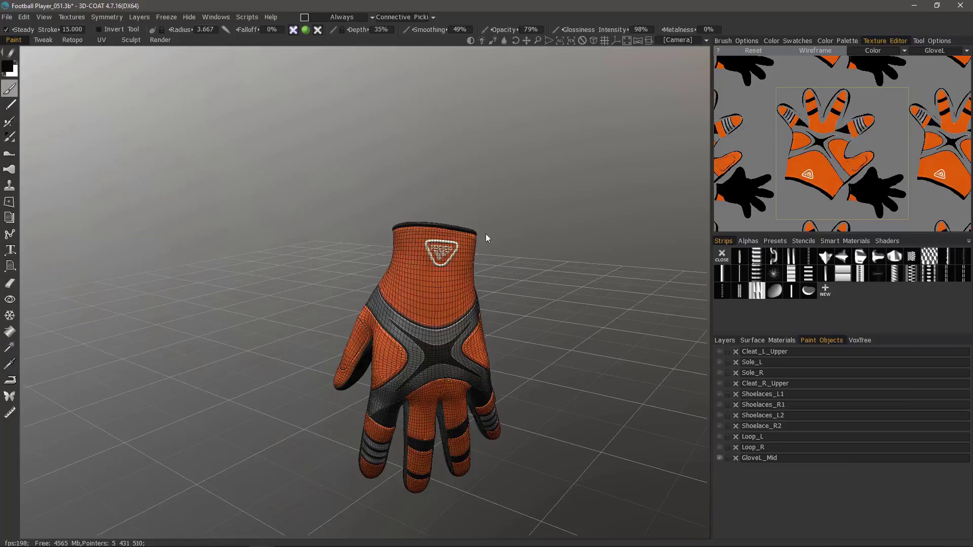
pyautogui.moveTo(512, 314); pyautogui.dragTo(712, 194)
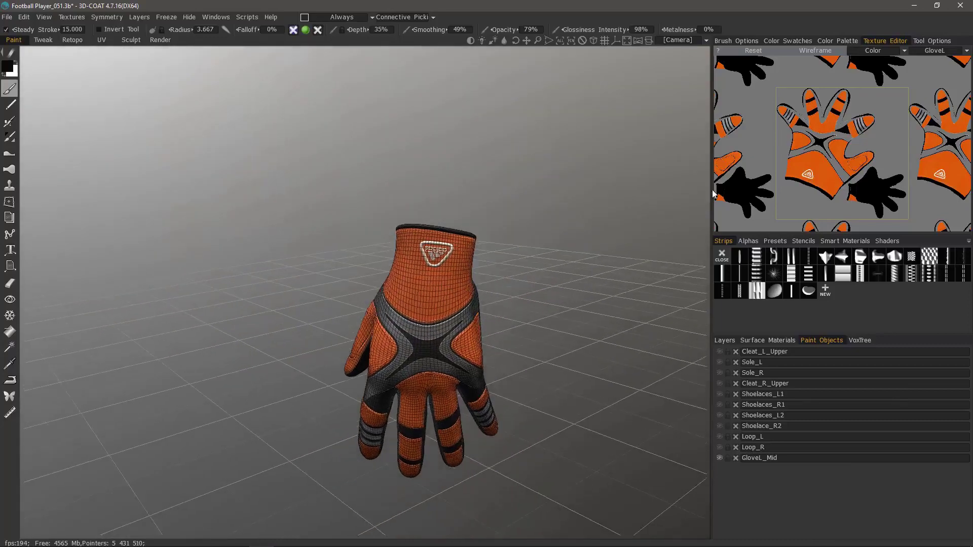